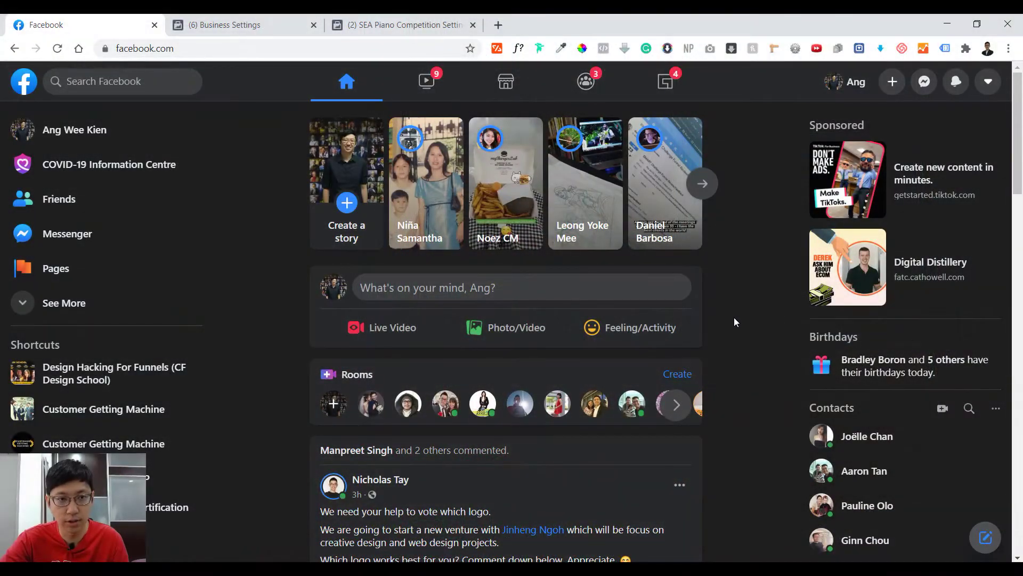
# - Start creating a new Facebook Page and name it "School For Music Teachers"
pyautogui.click(893, 92)
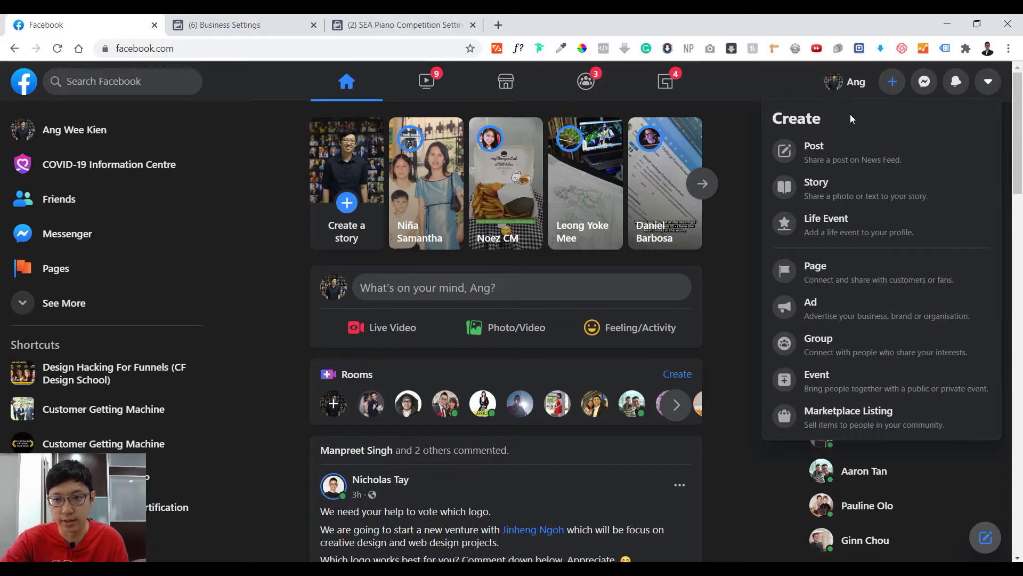
pyautogui.click(864, 275)
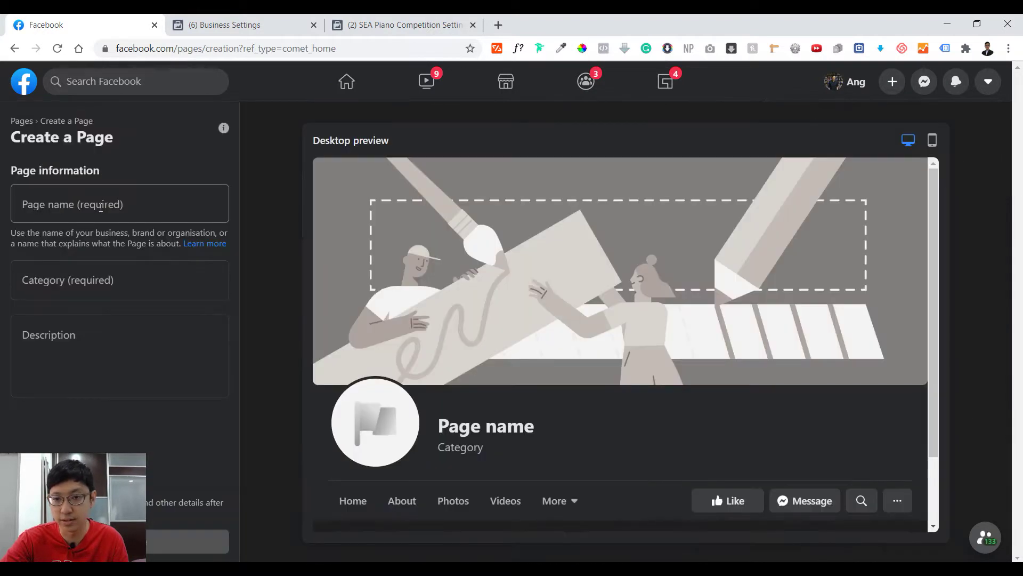
pyautogui.scroll(-2, 810, 287)
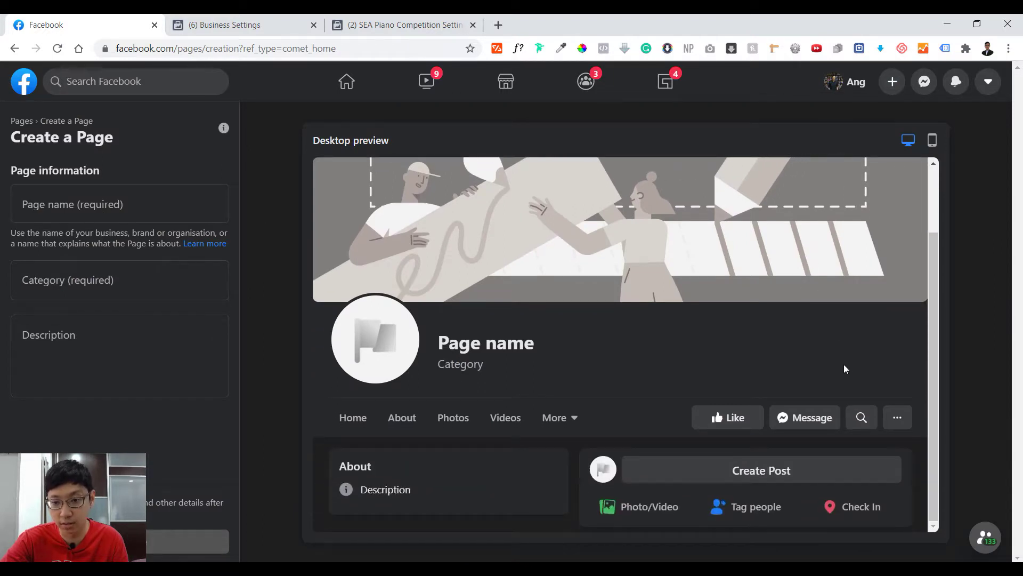
pyautogui.scroll(2, 843, 363)
pyautogui.click(71, 203)
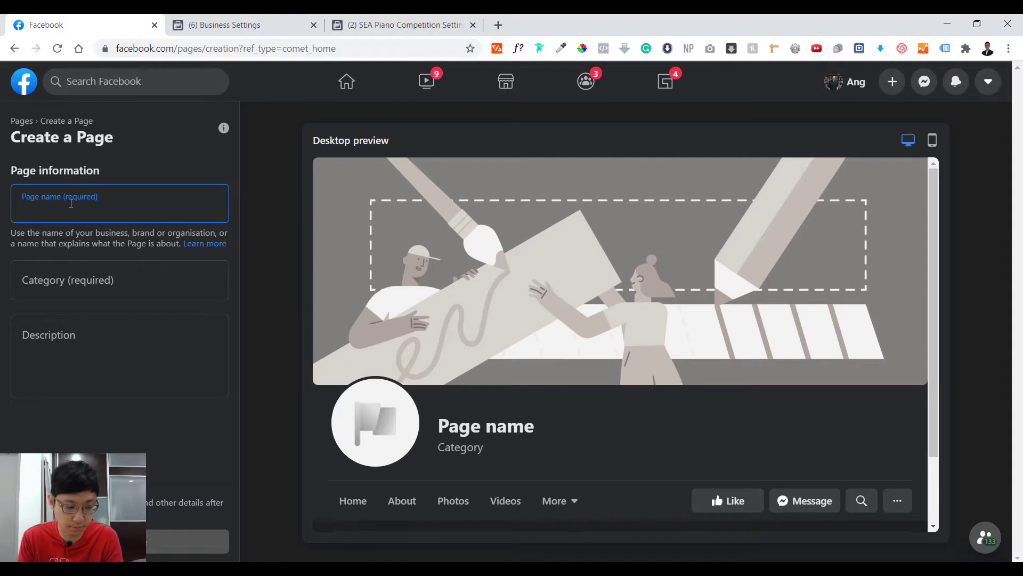
pyautogui.write('School For Music Teachers')
# - Set the new Page's category to Education
pyautogui.click(169, 264)
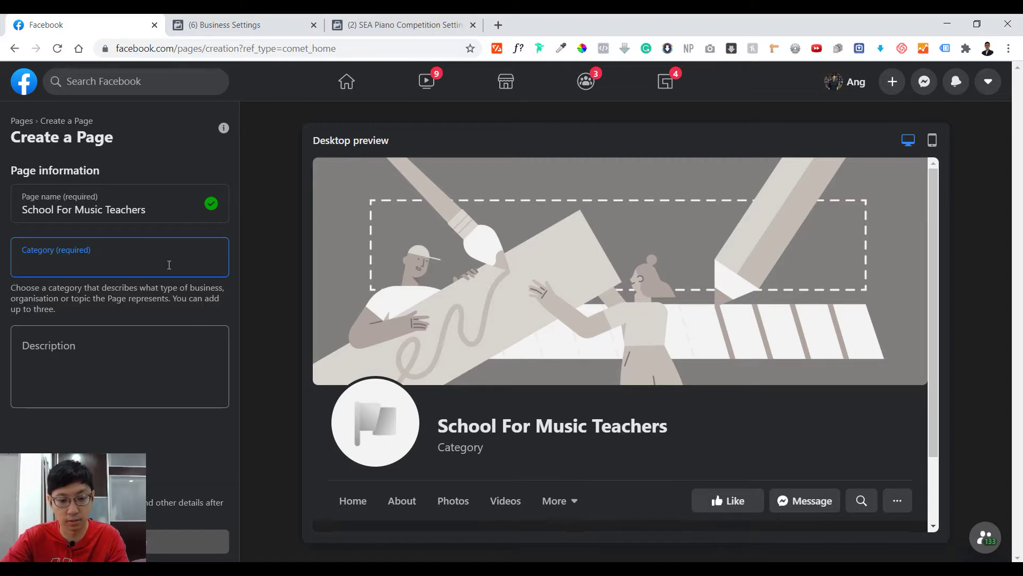
pyautogui.write('education')
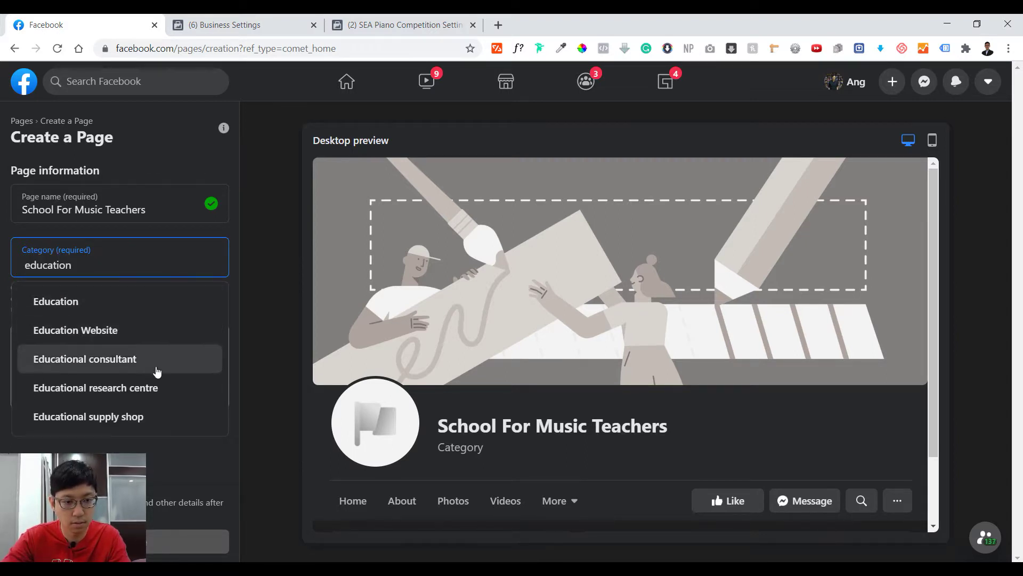
pyautogui.click(138, 302)
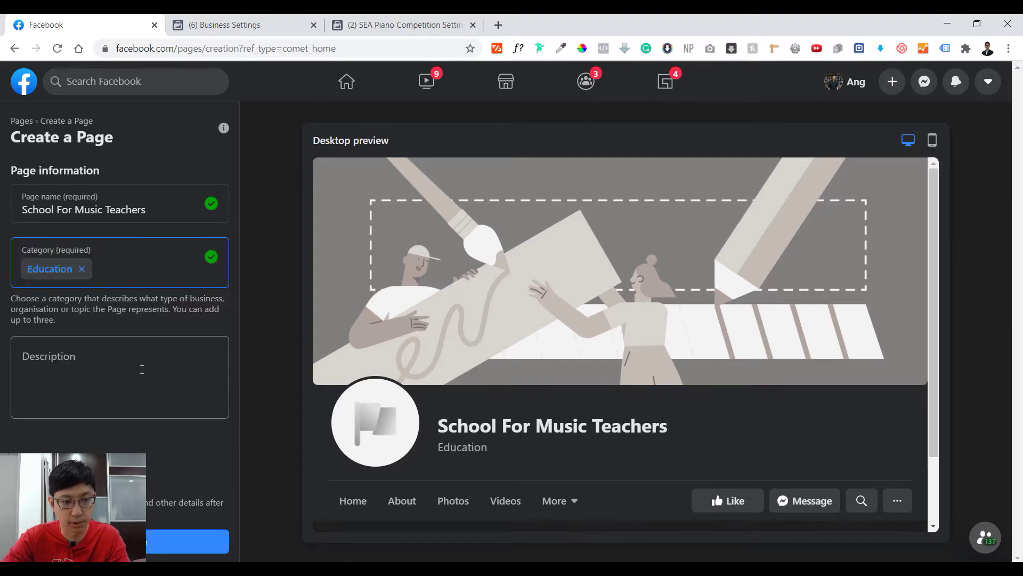
# - Enter "School for Music Teachers" as the Page description and create the Page
pyautogui.click(92, 364)
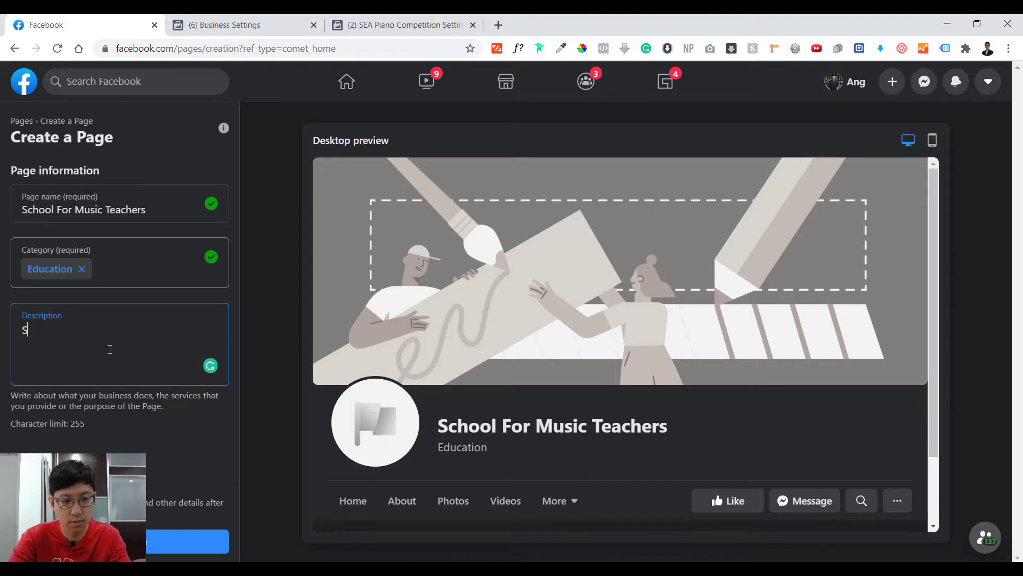
pyautogui.write('School for Music Teachers')
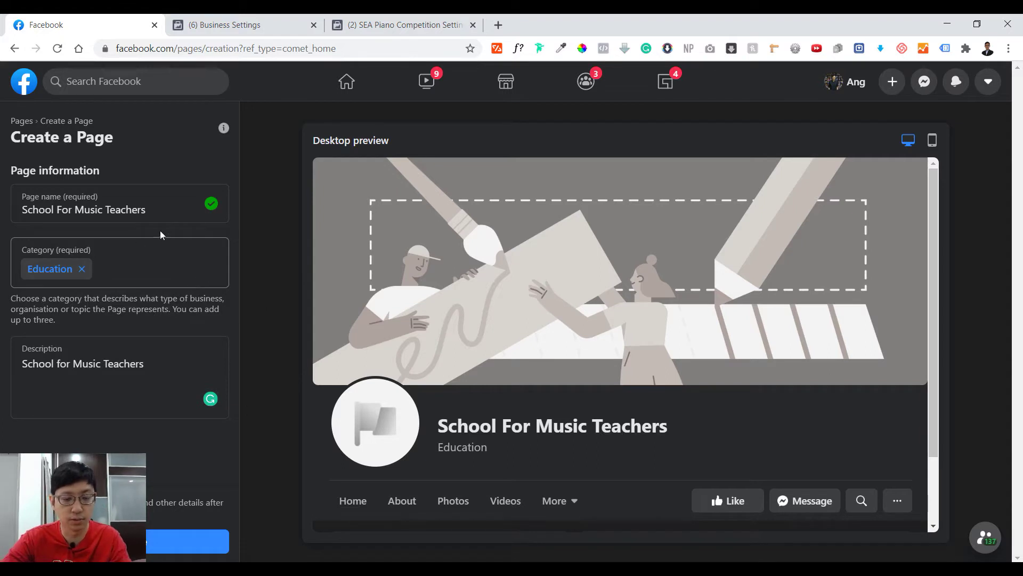
pyautogui.click(200, 544)
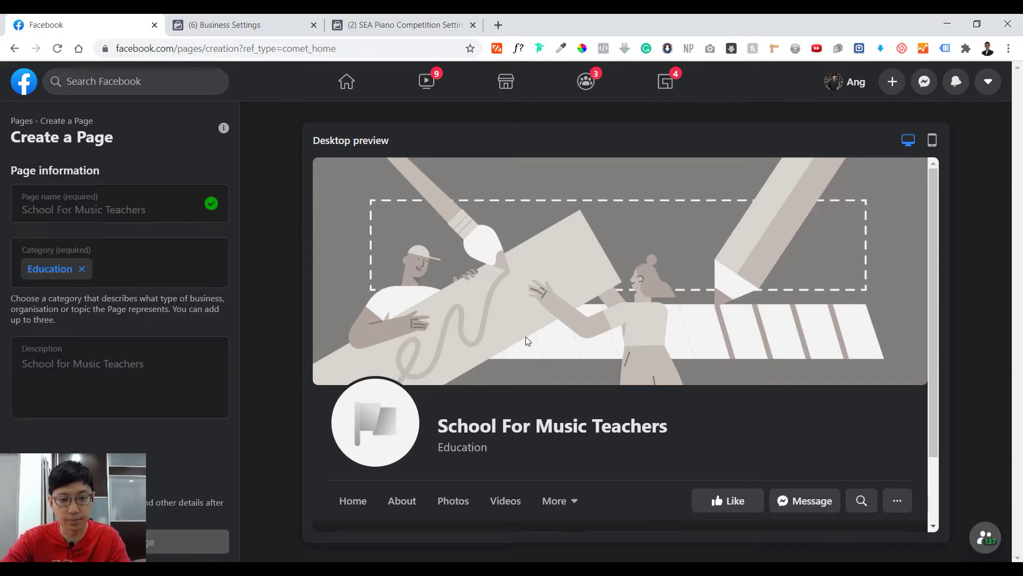
# - Add a piano profile photo and a cover photo of orchestra chairs and music stands, and save the Page
pyautogui.scroll(-4, 171, 416)
pyautogui.scroll(3, 171, 416)
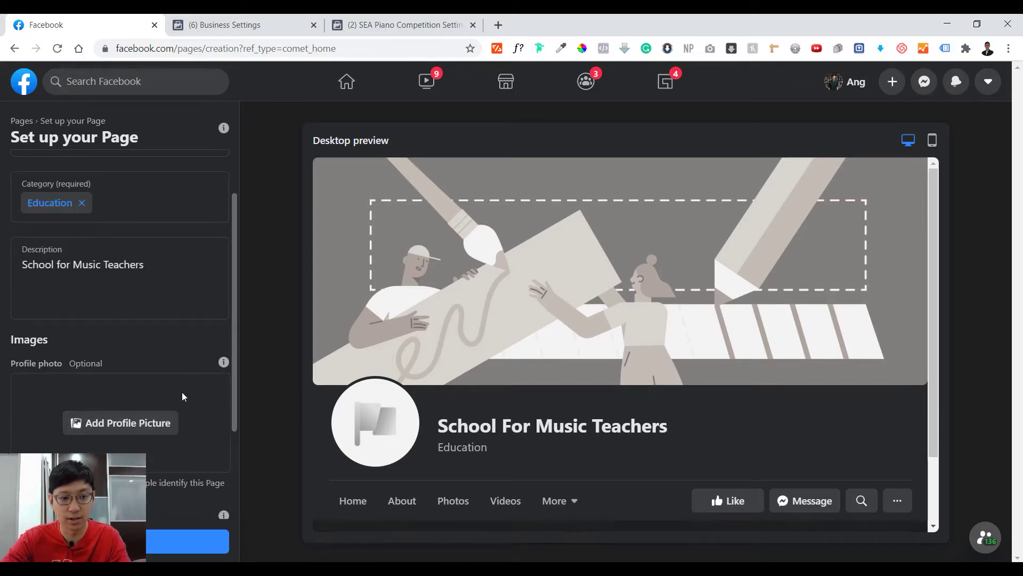
pyautogui.scroll(-3, 138, 427)
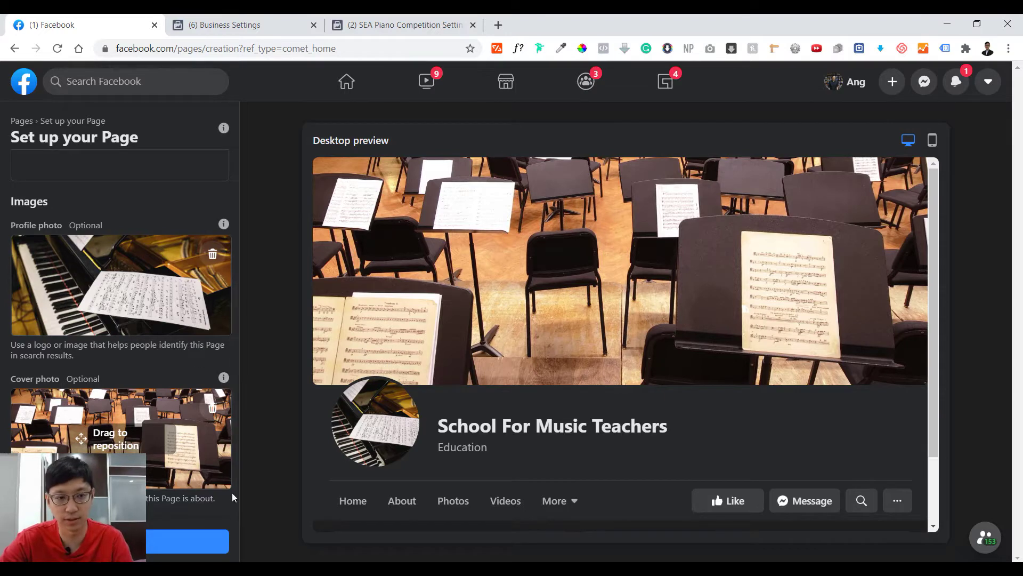
pyautogui.scroll(-2, 423, 301)
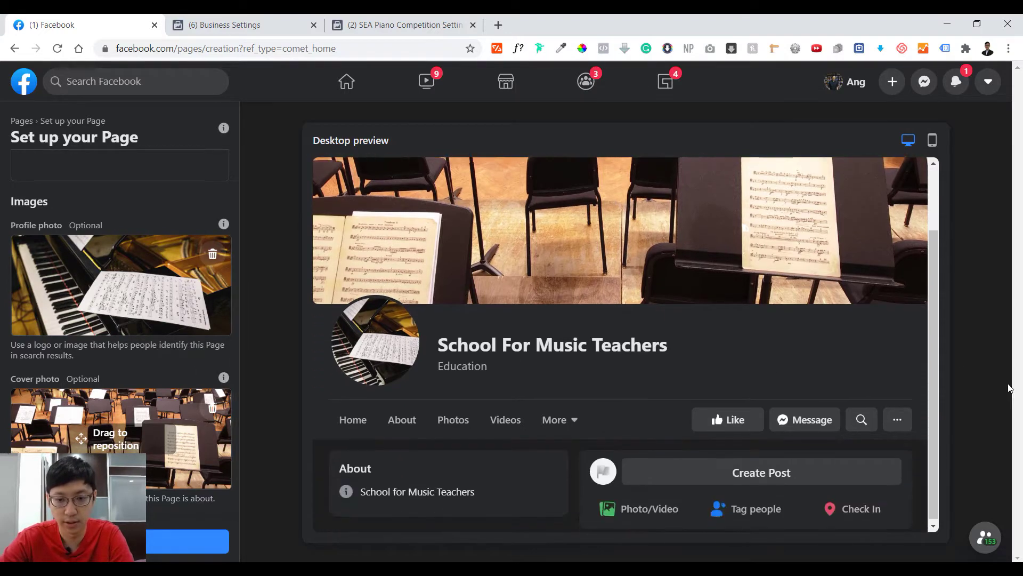
pyautogui.scroll(4, 175, 443)
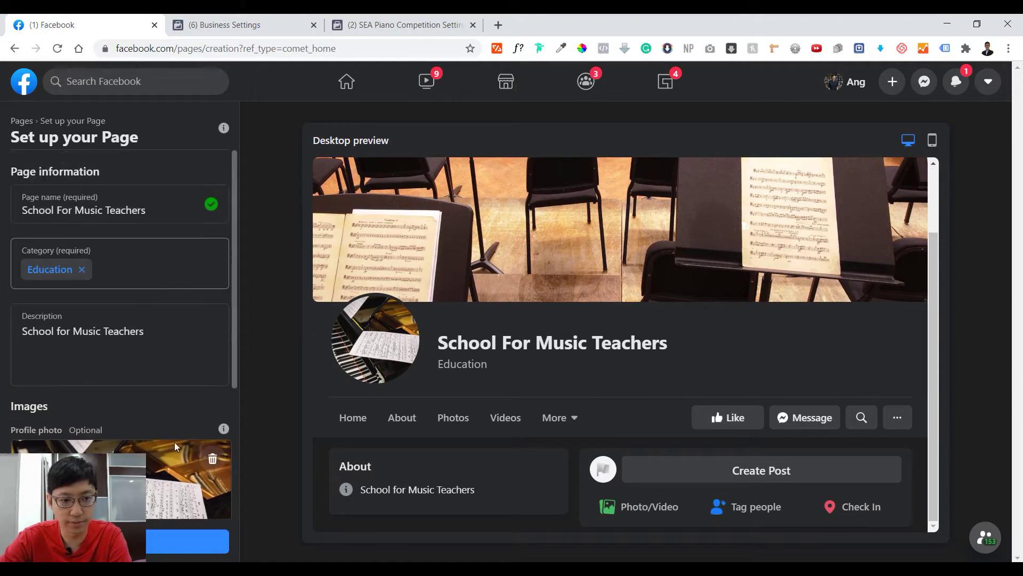
pyautogui.click(187, 541)
# - Look over the new Page's home view, including its posts, insights, About details and photos
pyautogui.scroll(-5, 696, 290)
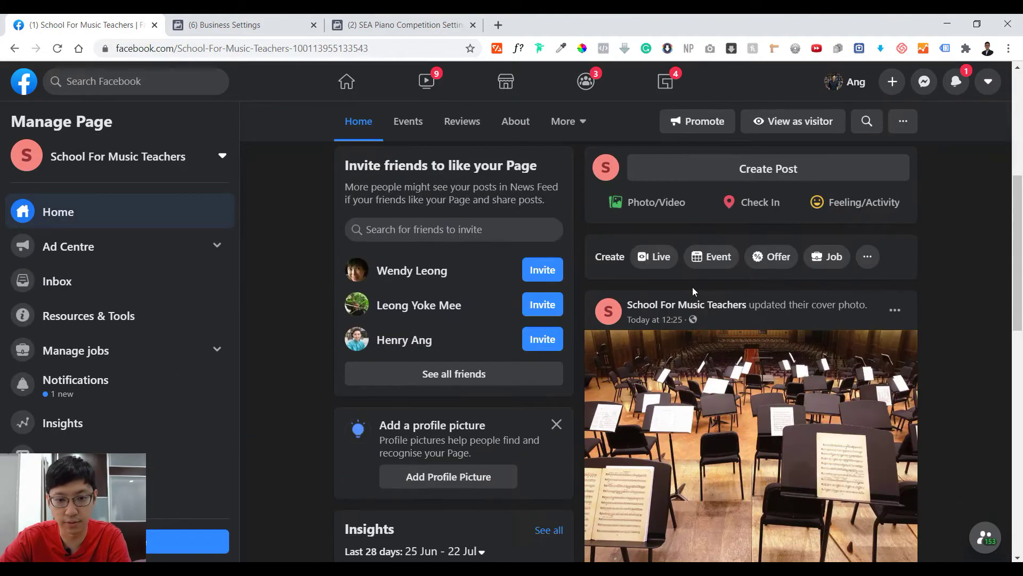
pyautogui.scroll(-8, 692, 287)
pyautogui.scroll(-2, 849, 258)
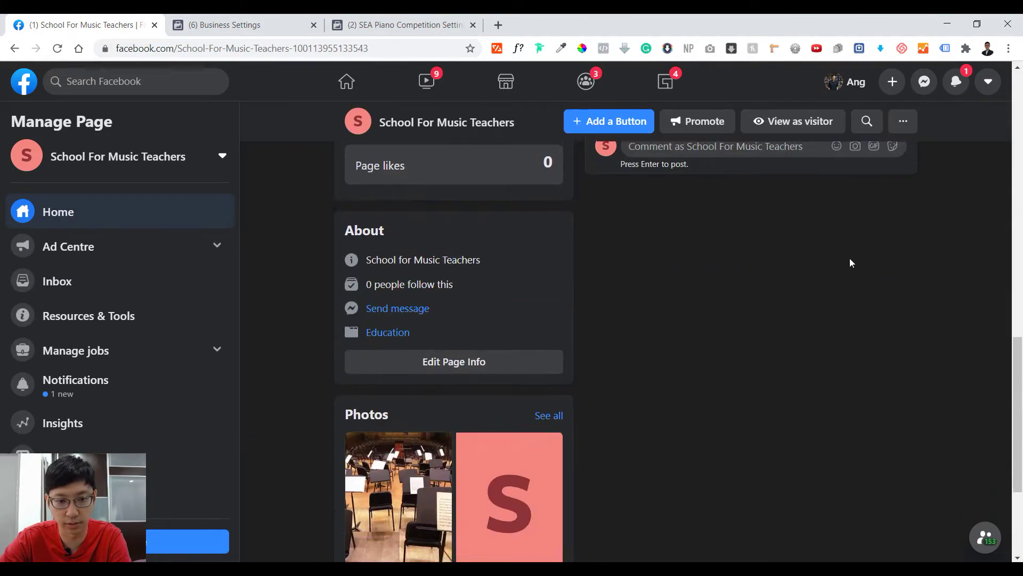
pyautogui.scroll(-4, 850, 259)
pyautogui.scroll(20, 812, 283)
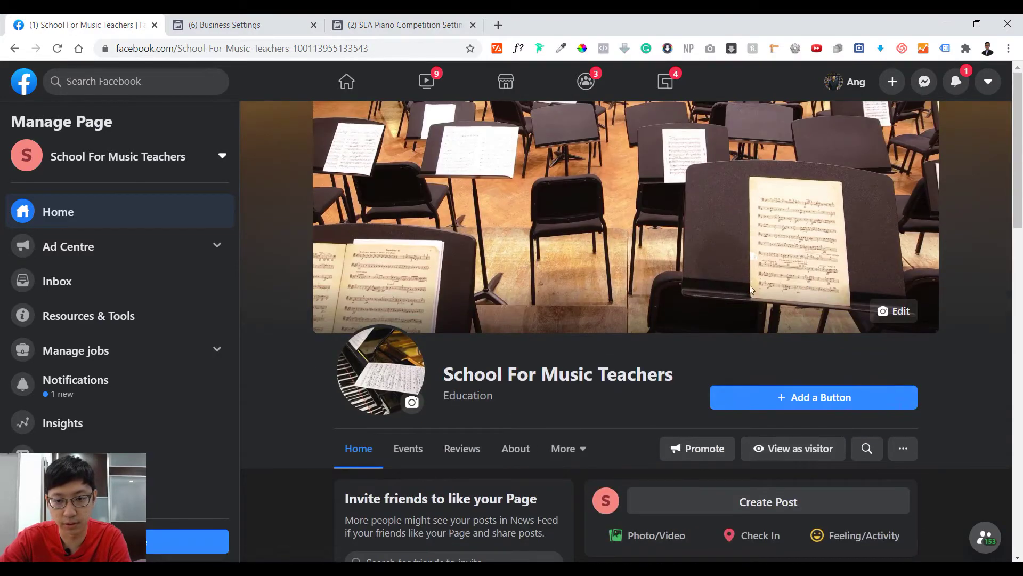
pyautogui.scroll(-1, 916, 350)
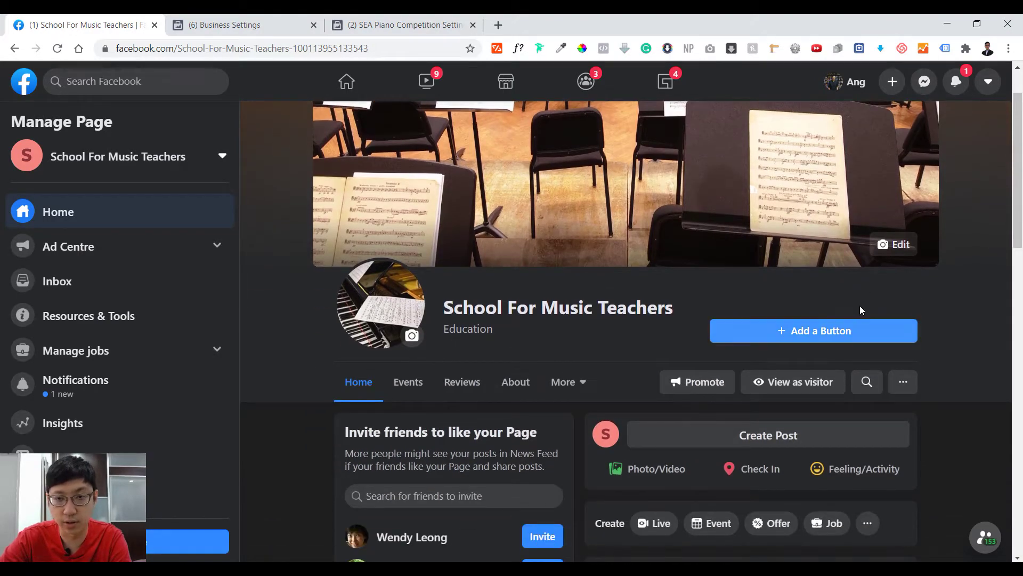
pyautogui.scroll(-2, 858, 302)
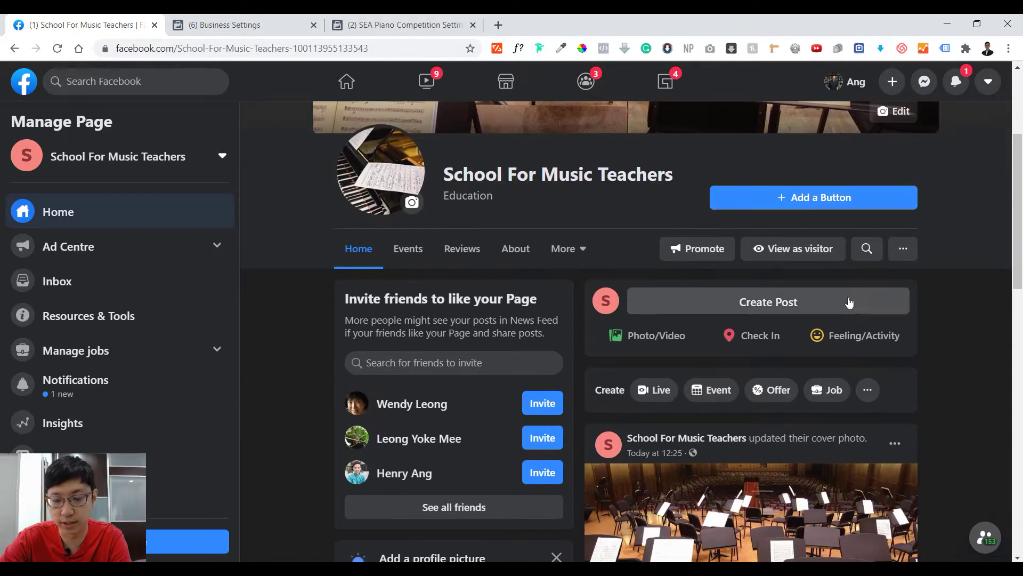
# - Add a Send Message button to the Page after reviewing the available visitor actions
pyautogui.click(813, 201)
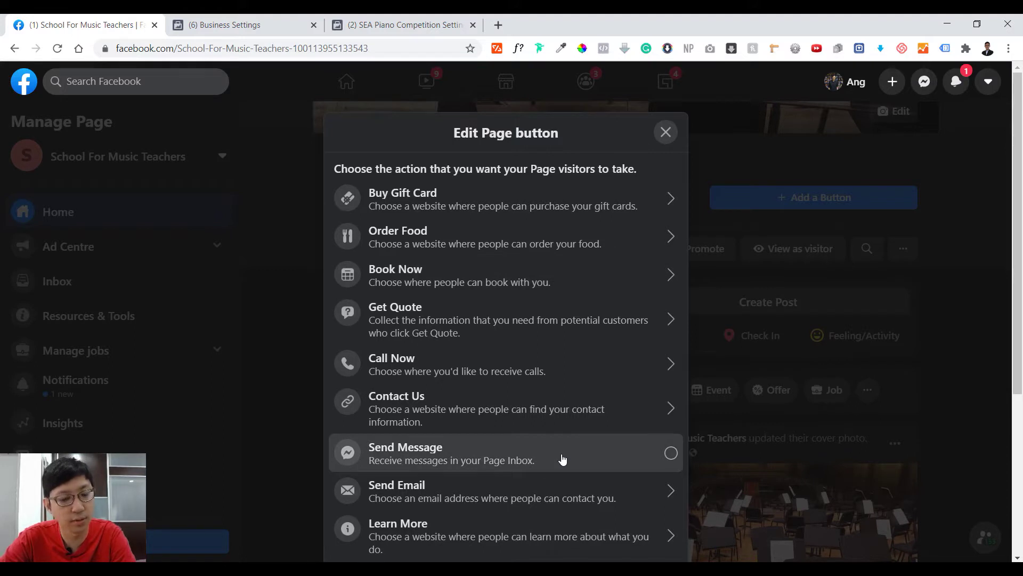
pyautogui.scroll(-3, 558, 453)
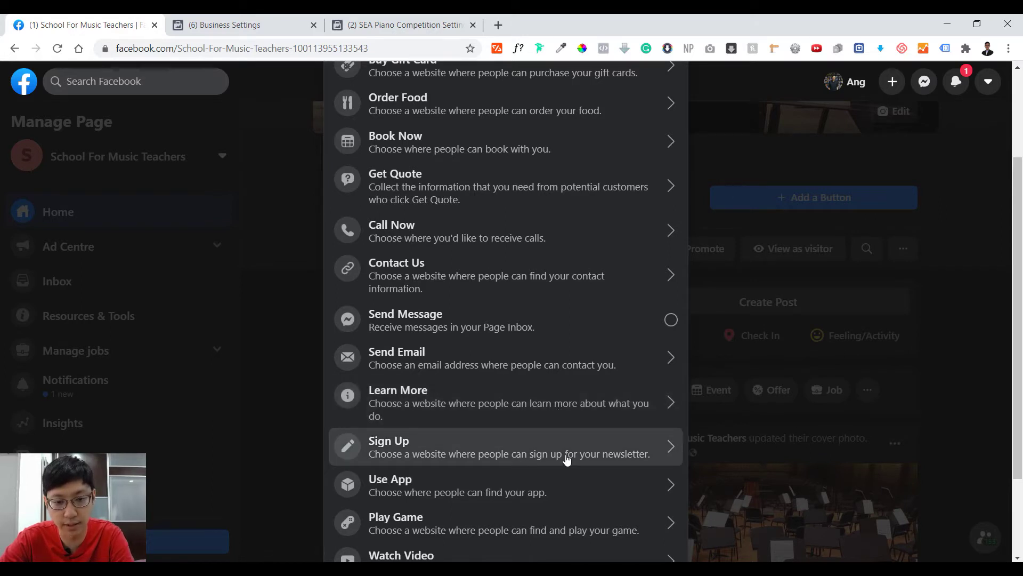
pyautogui.scroll(-2, 567, 459)
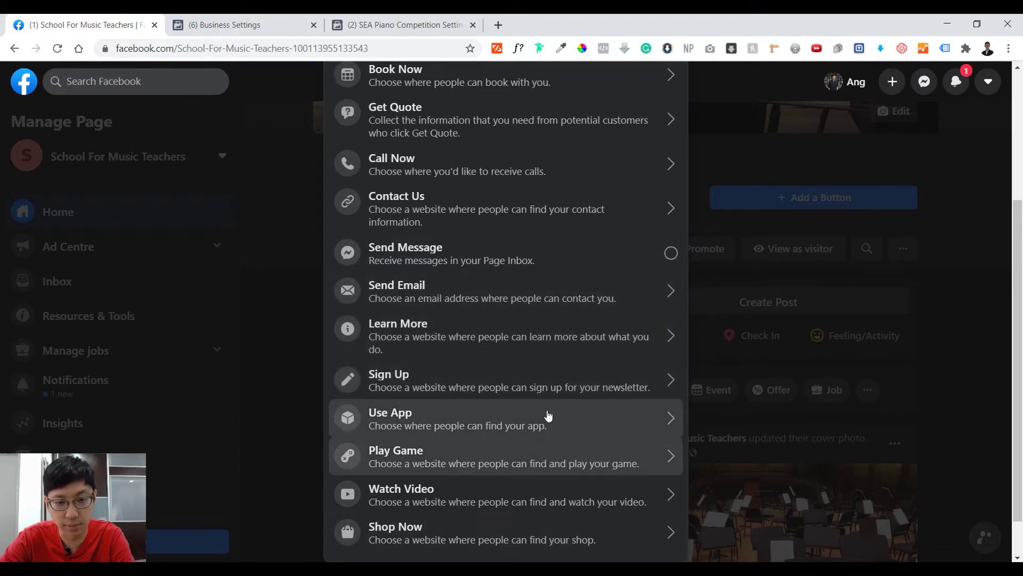
pyautogui.scroll(4, 541, 411)
pyautogui.scroll(-5, 541, 411)
pyautogui.scroll(2, 536, 413)
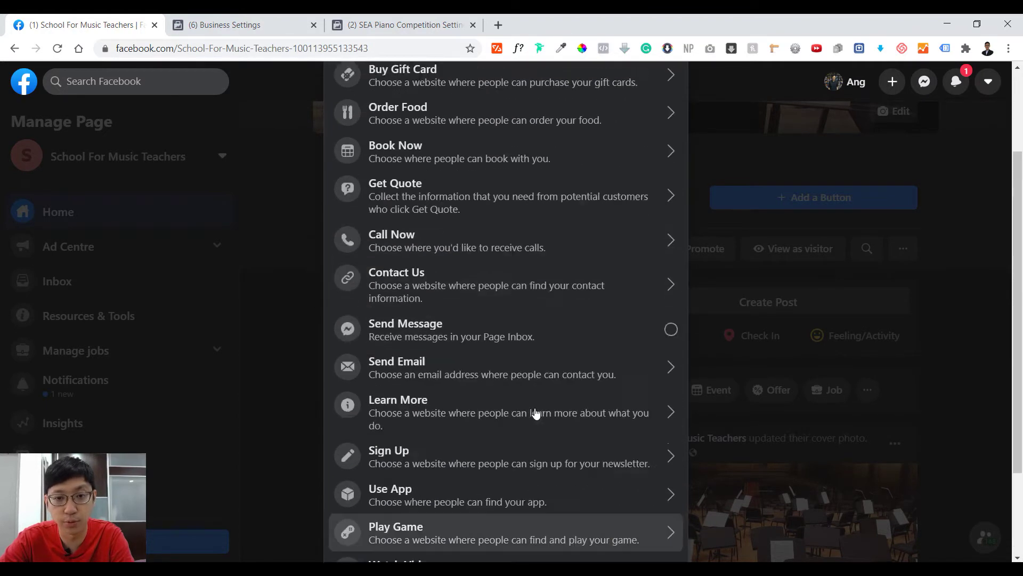
pyautogui.scroll(3, 536, 414)
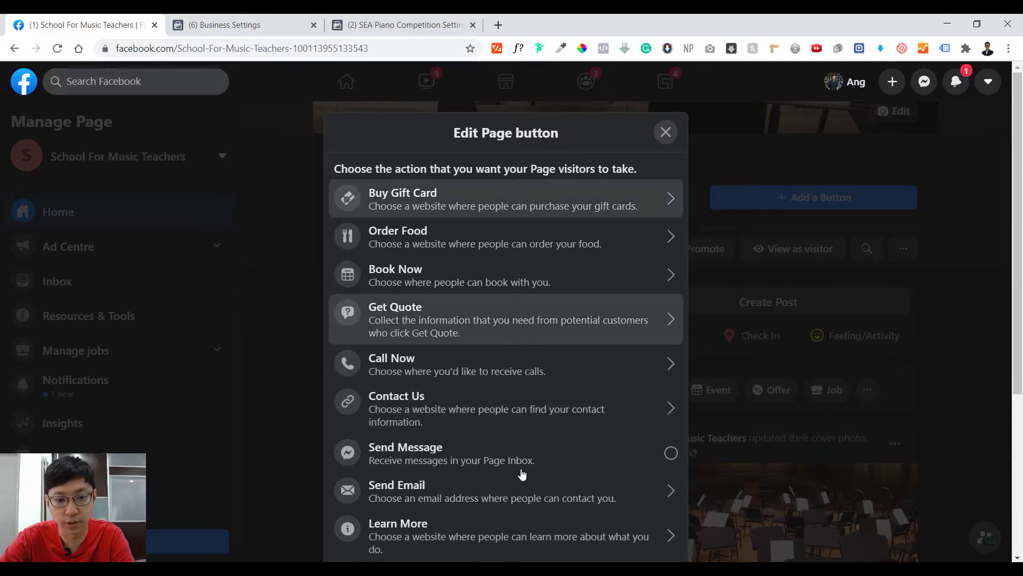
pyautogui.press('Escape')
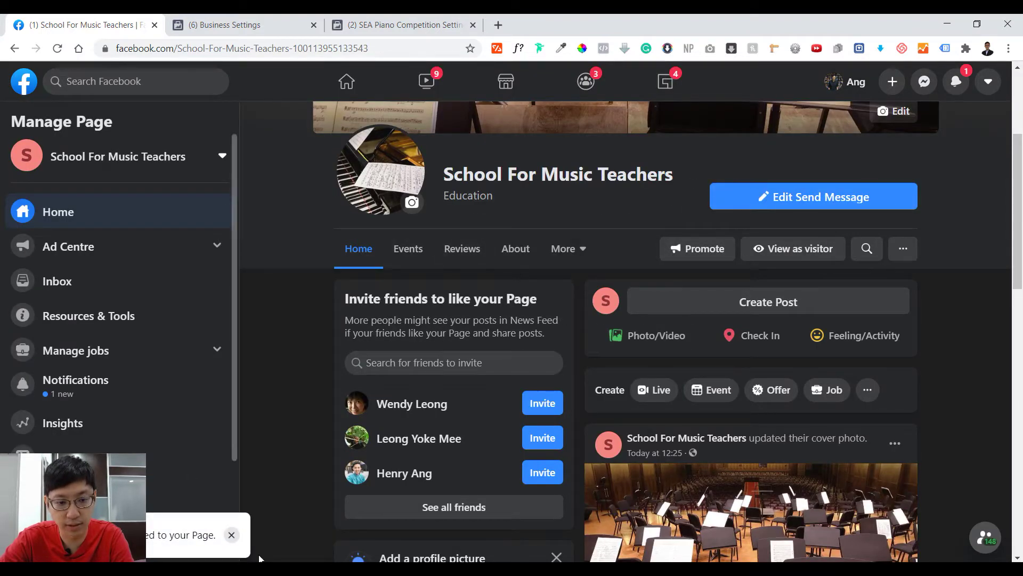
# - Check the Page's layout and the additional tabs in its navigation bar
pyautogui.scroll(-8, 897, 367)
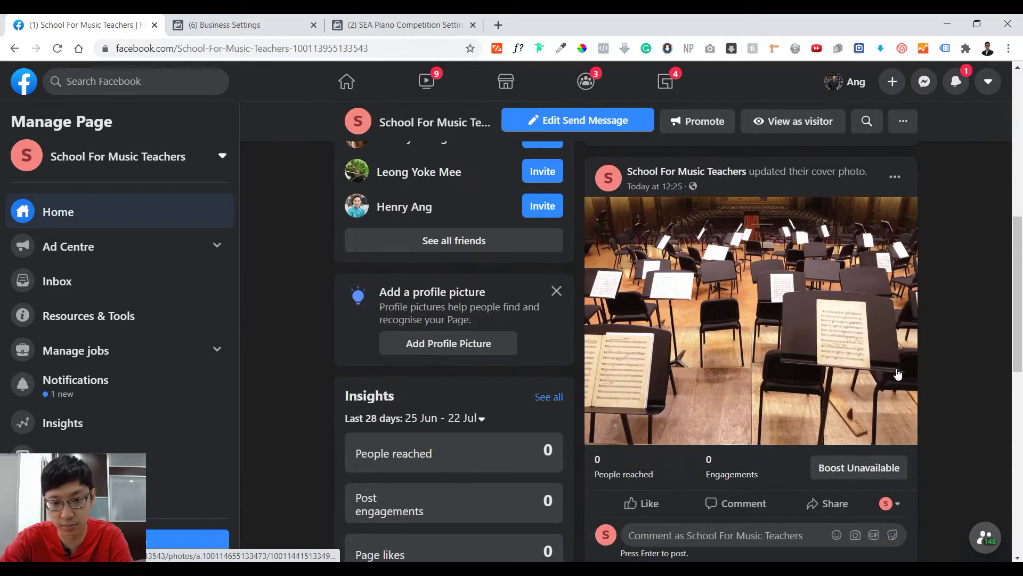
pyautogui.scroll(12, 897, 370)
pyautogui.scroll(-3, 541, 354)
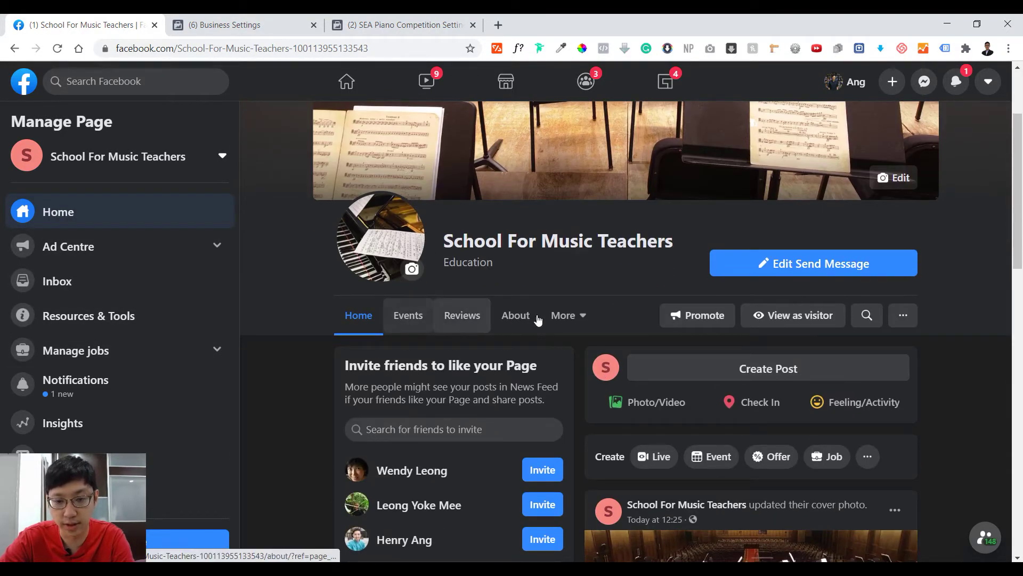
pyautogui.click(576, 323)
pyautogui.click(620, 305)
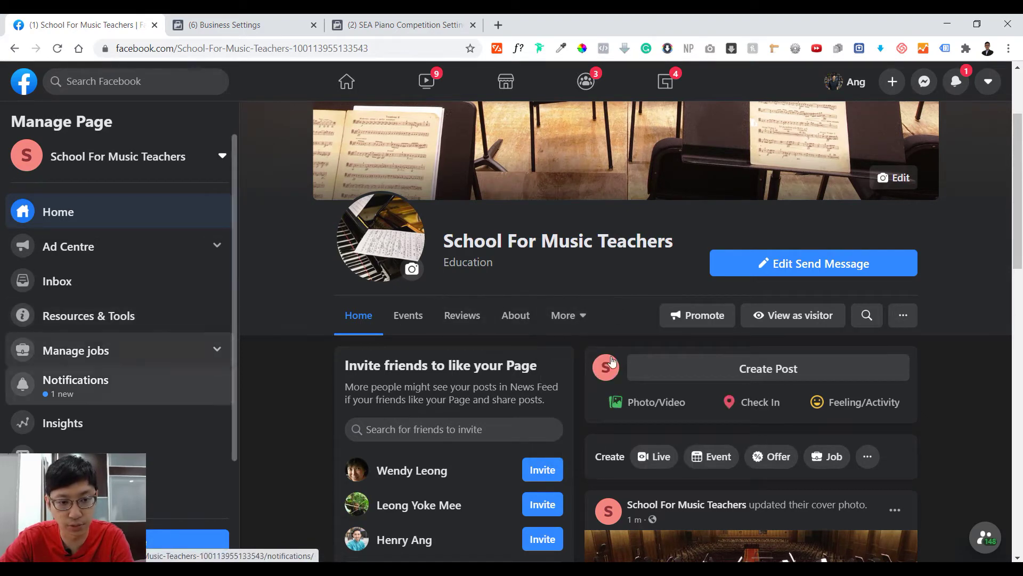
# - Open the Templates and tabs section of the Page settings and review the list of tabs
pyautogui.scroll(-1, 157, 452)
pyautogui.click(160, 488)
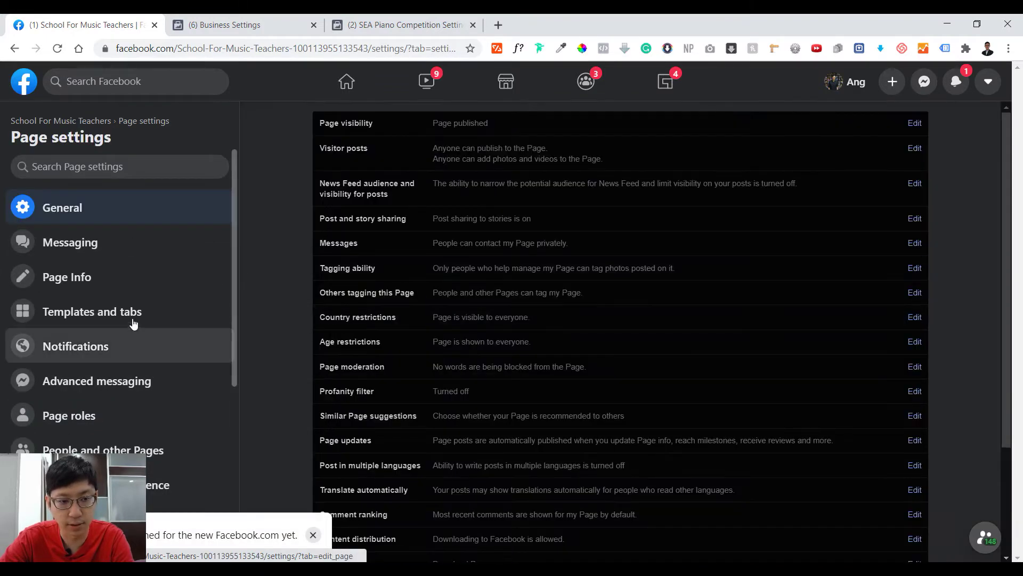
pyautogui.click(134, 314)
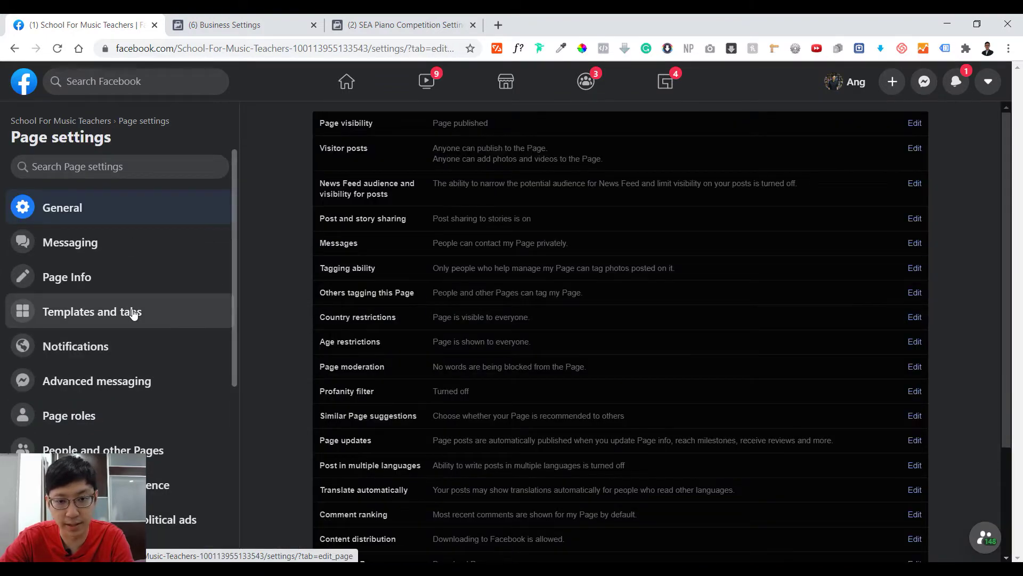
pyautogui.scroll(-8, 699, 343)
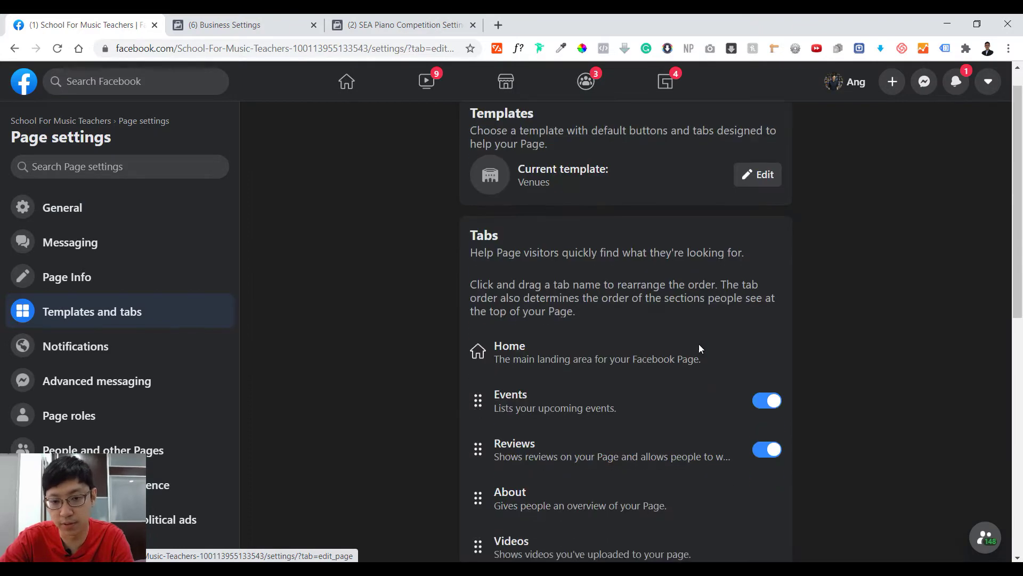
pyautogui.scroll(-1, 682, 343)
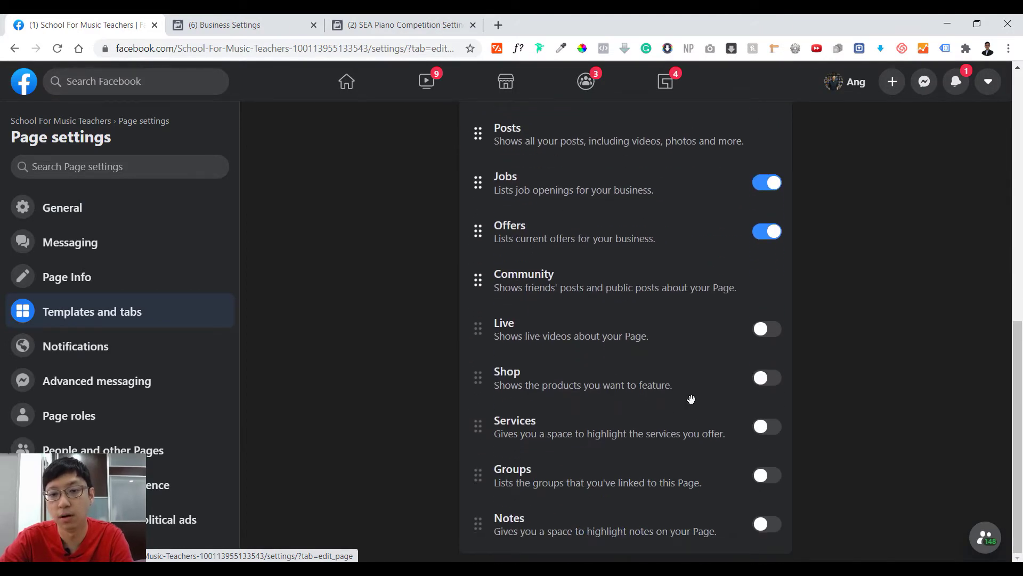
# - Review the tabs of the Standard template and apply it to the Page
pyautogui.scroll(6, 590, 408)
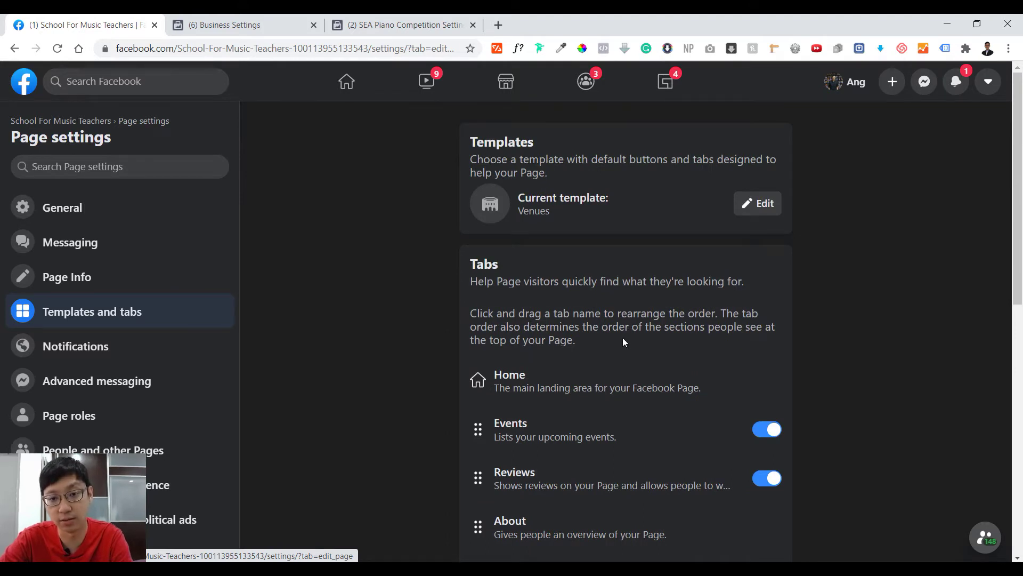
pyautogui.click(761, 208)
pyautogui.scroll(-3, 608, 490)
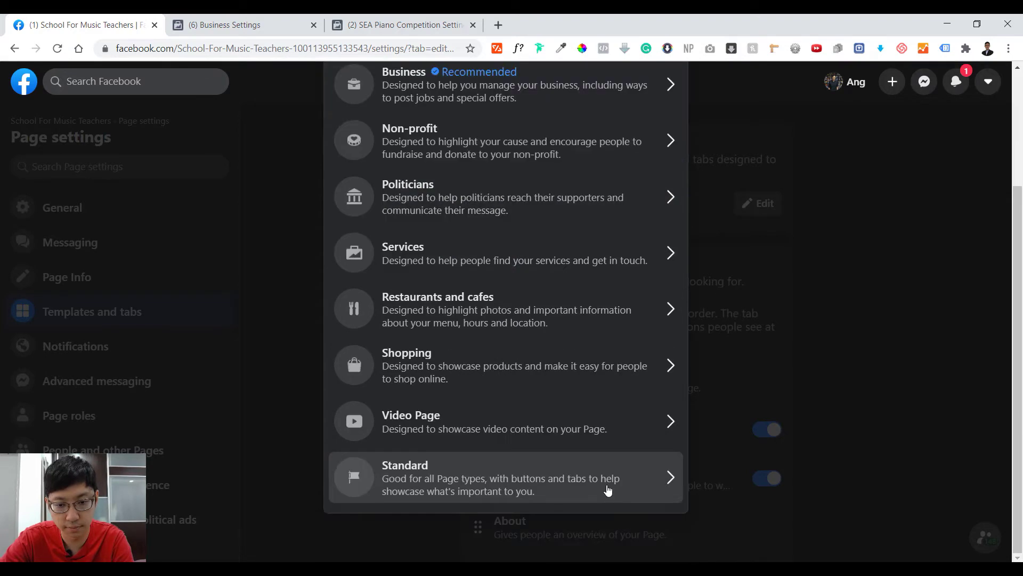
pyautogui.click(608, 490)
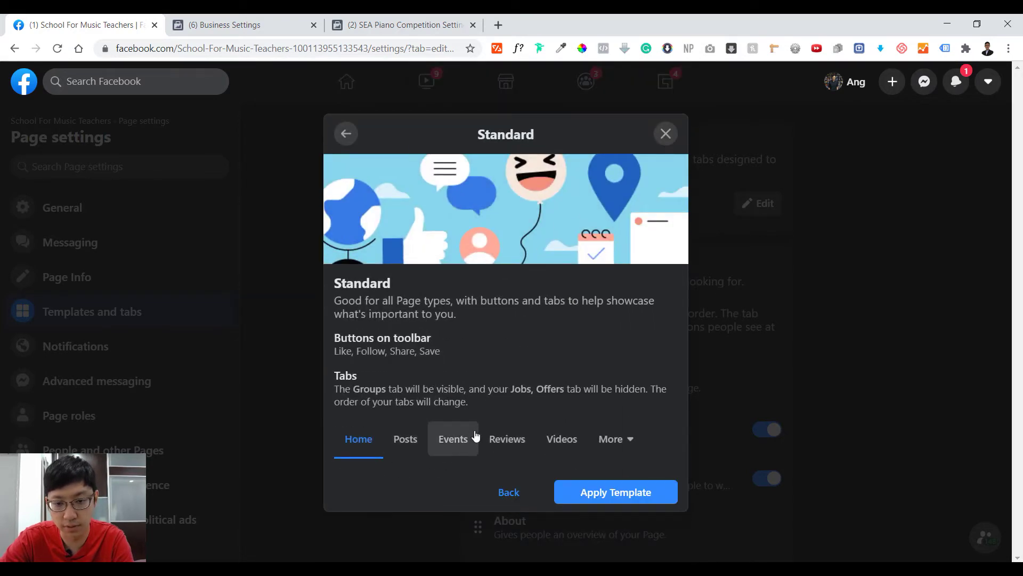
pyautogui.click(626, 452)
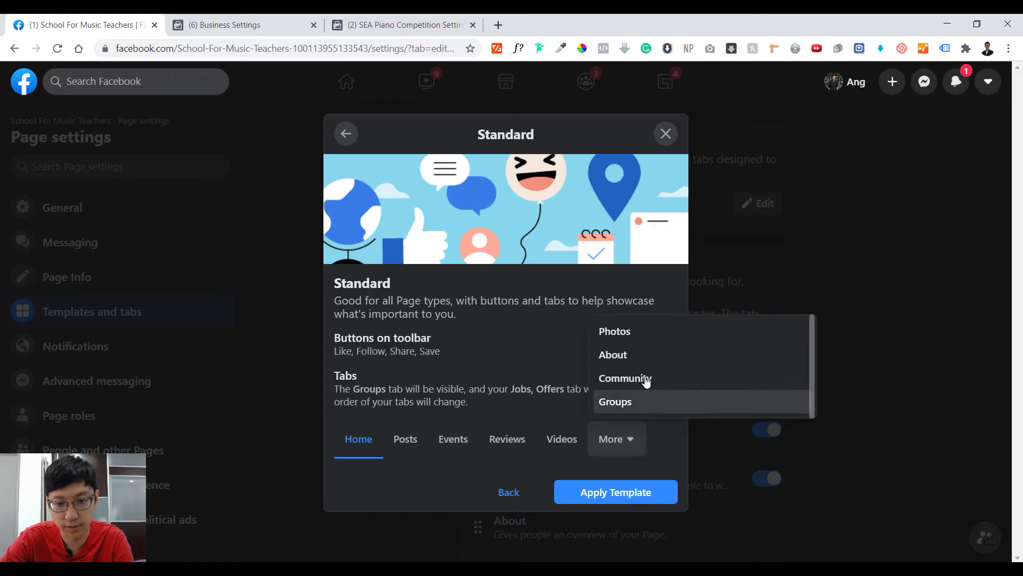
pyautogui.click(619, 499)
pyautogui.click(618, 497)
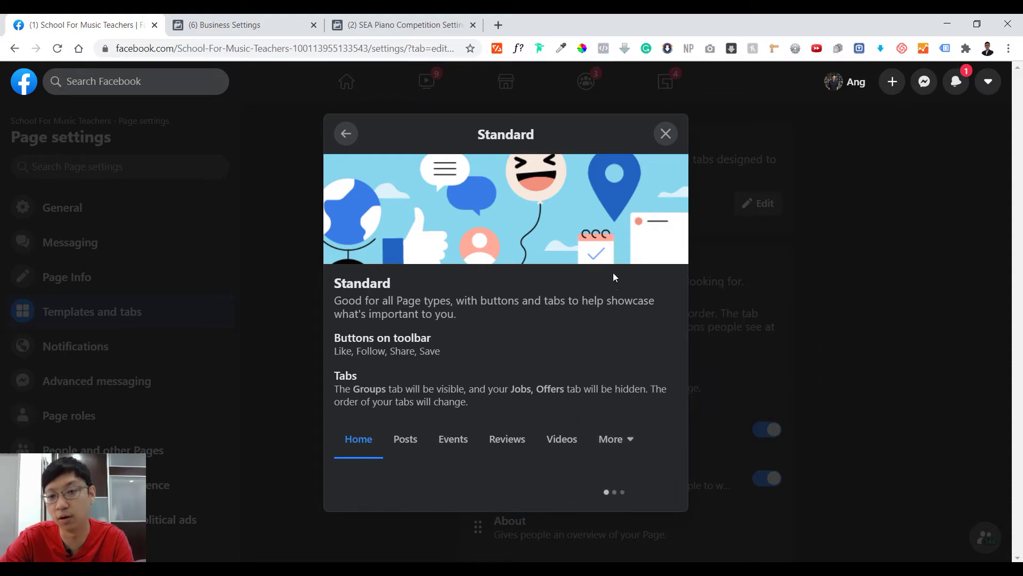
# - Try to move the Groups tab lower in the Page's tab order
pyautogui.scroll(-10, 832, 411)
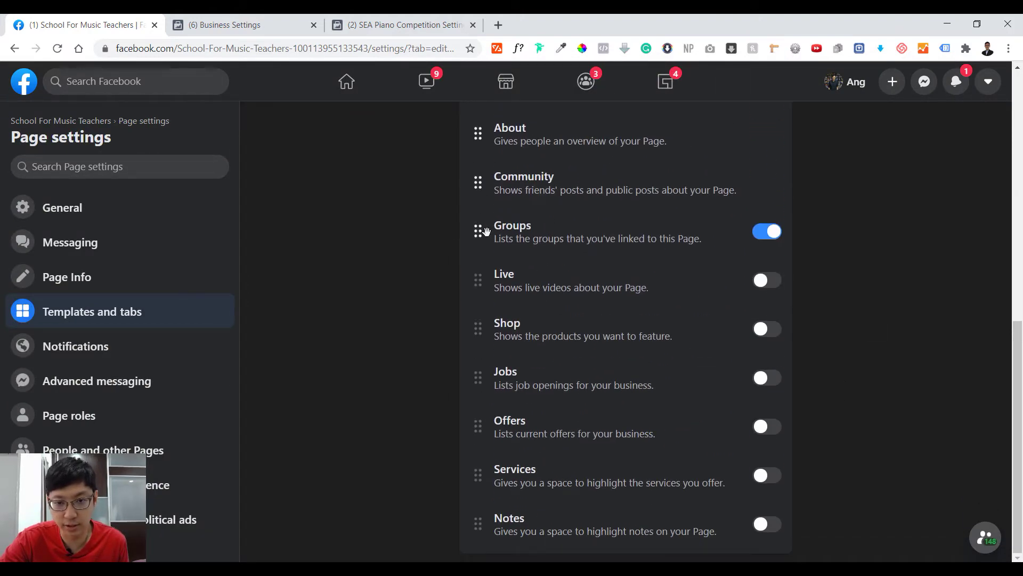
pyautogui.moveTo(479, 232); pyautogui.dragTo(482, 284)
pyautogui.scroll(10, 767, 283)
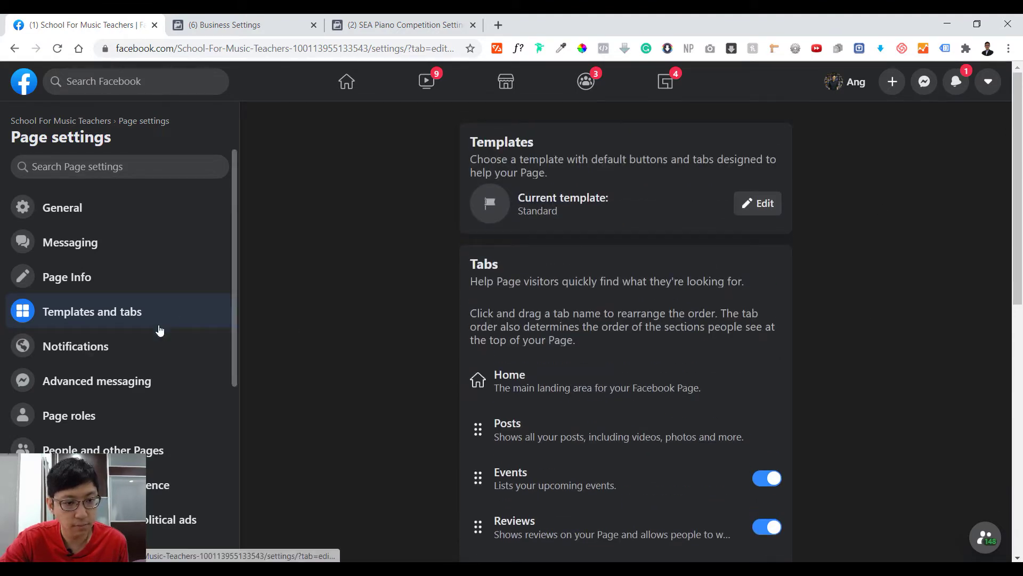
# - Look through the remaining sections of the Page settings and open Page roles
pyautogui.scroll(-2, 106, 330)
pyautogui.scroll(-4, 107, 418)
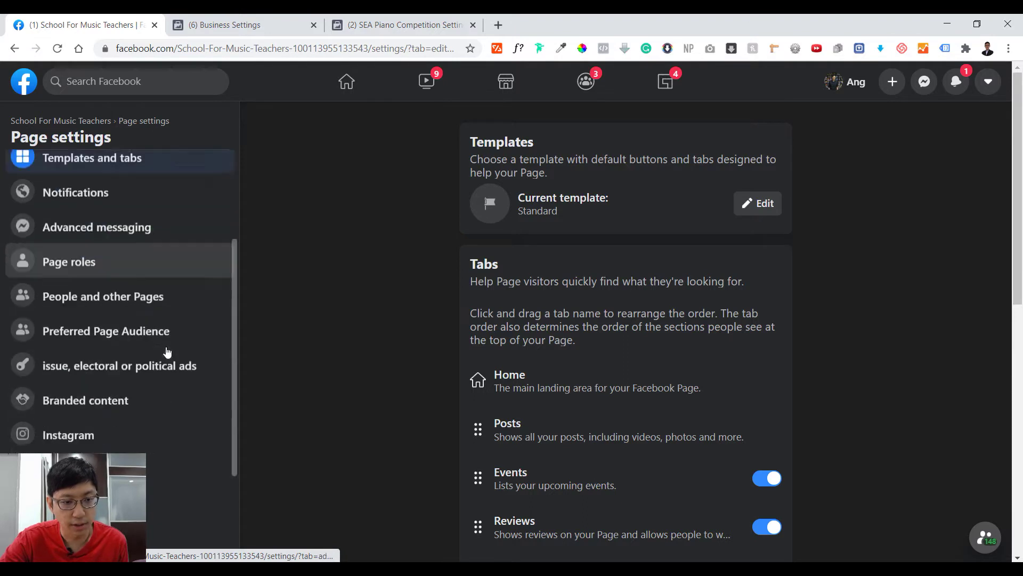
pyautogui.scroll(4, 128, 373)
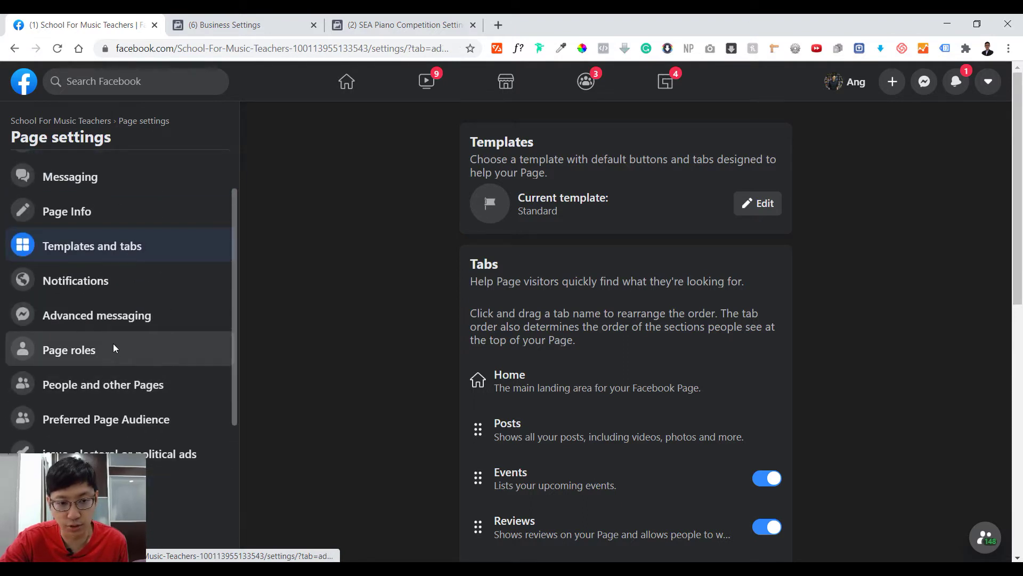
pyautogui.click(114, 349)
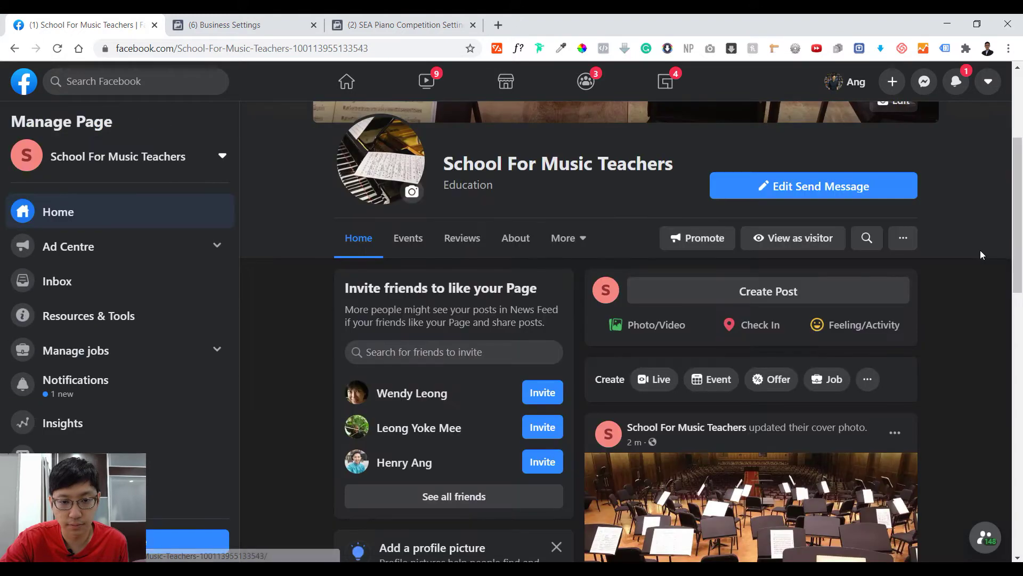
# - Review the general, category, contact, location and hours fields in Edit Page info, and return to the Page's home view
pyautogui.scroll(-5, 363, 373)
pyautogui.scroll(-1, 158, 405)
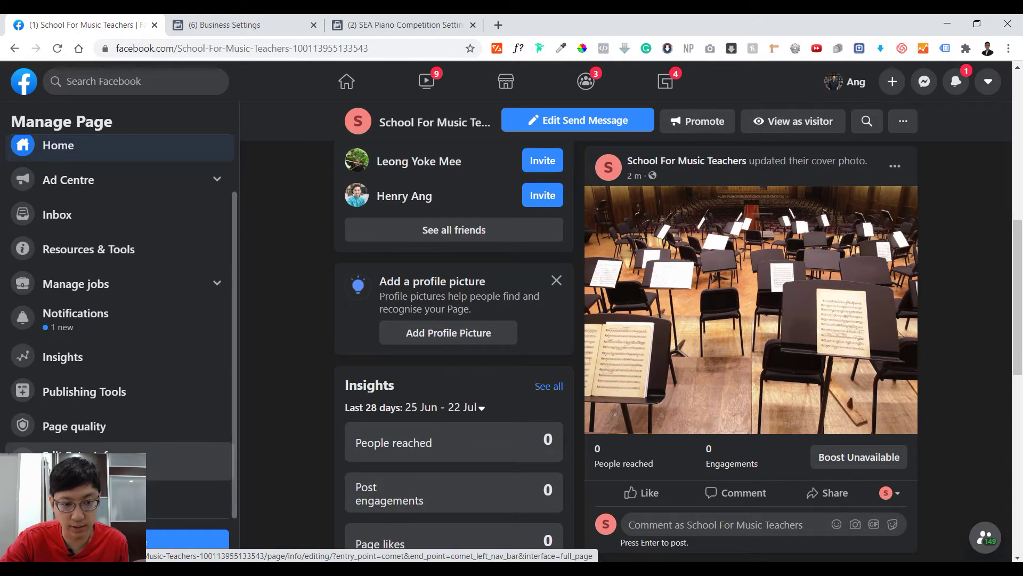
pyautogui.click(80, 459)
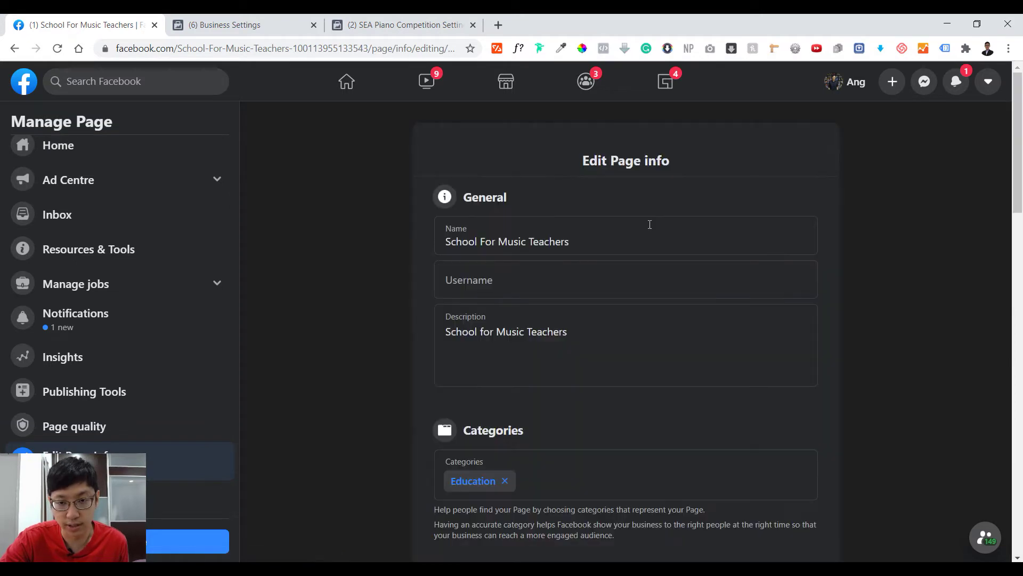
pyautogui.scroll(-3, 642, 320)
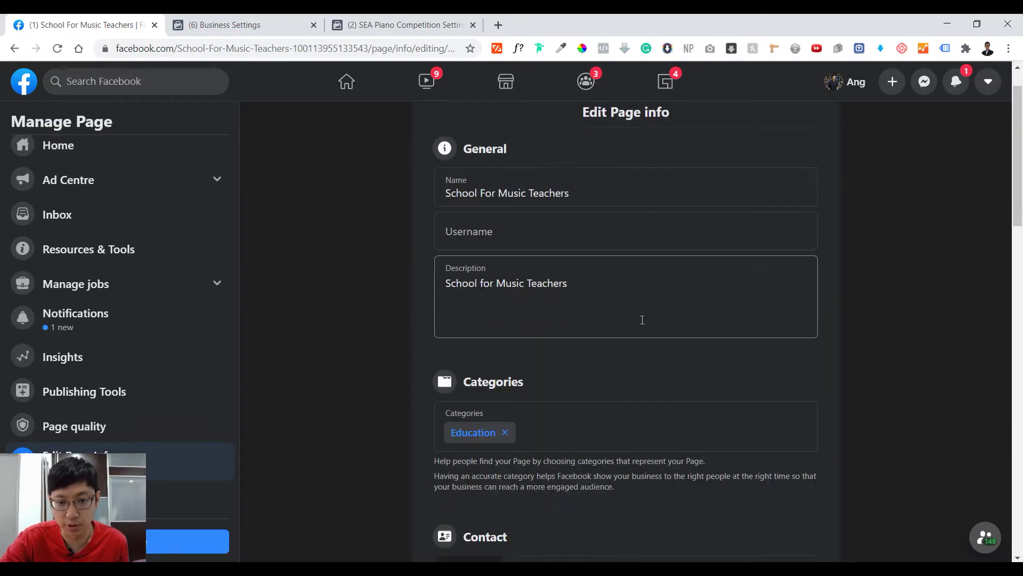
pyautogui.scroll(-1, 555, 379)
pyautogui.scroll(-1, 612, 410)
pyautogui.scroll(-2, 562, 446)
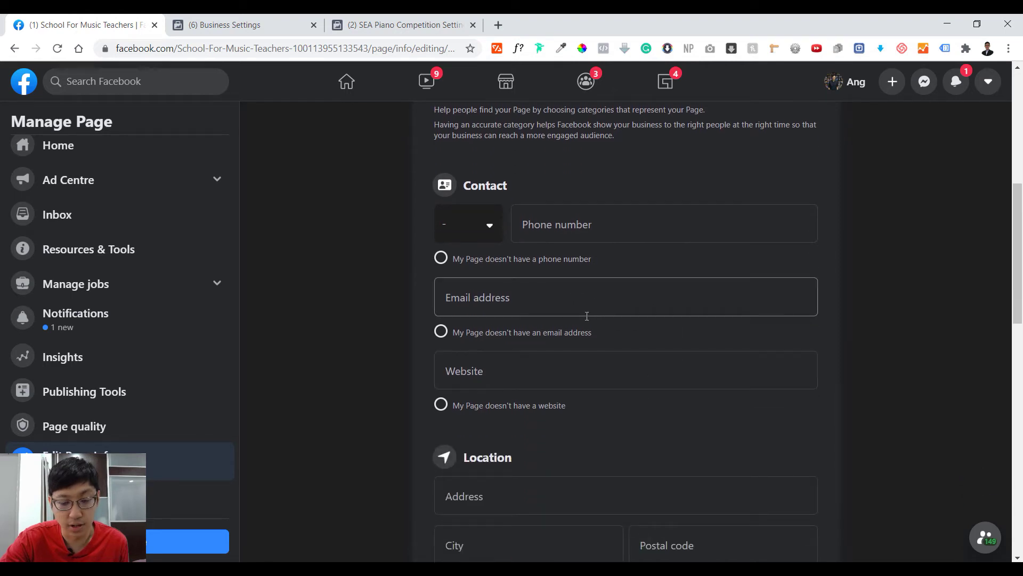
pyautogui.scroll(-1, 613, 312)
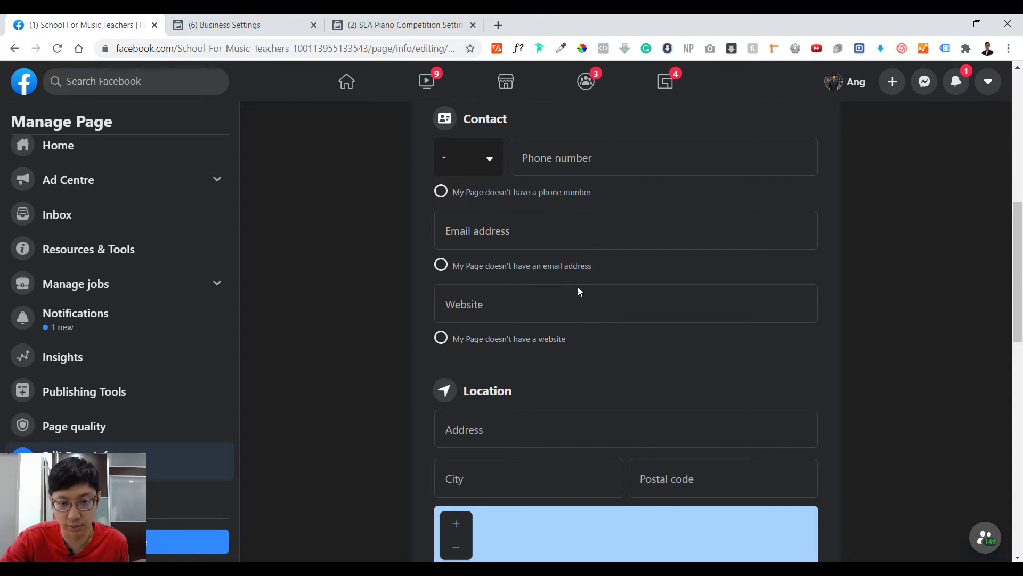
pyautogui.scroll(-2, 618, 388)
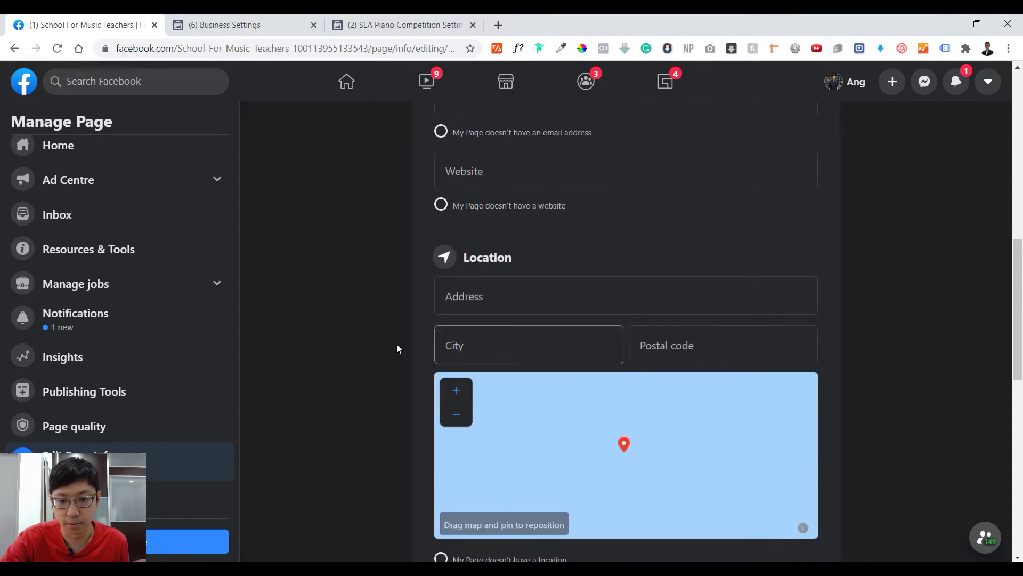
pyautogui.scroll(-9, 630, 333)
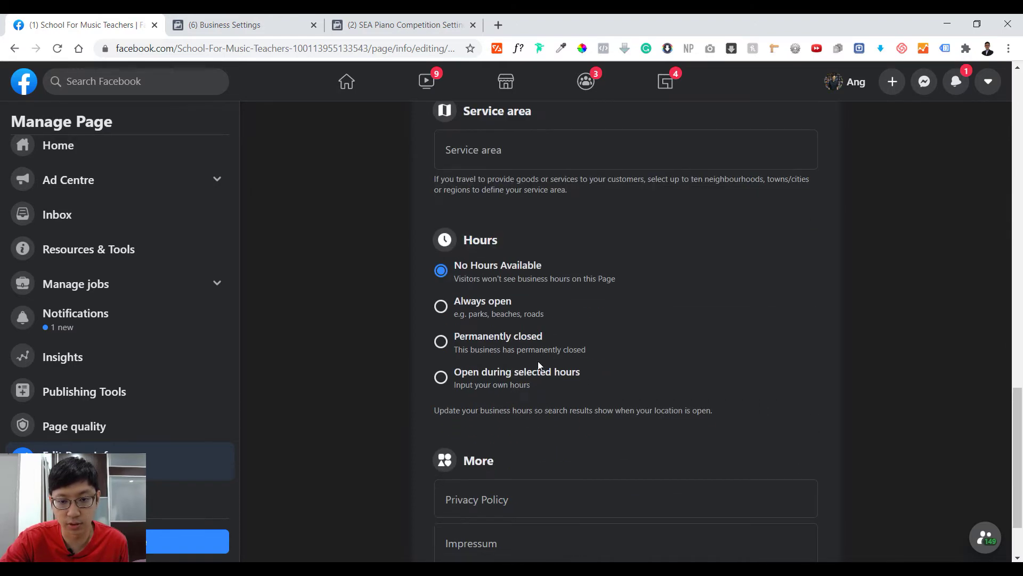
pyautogui.scroll(15, 781, 432)
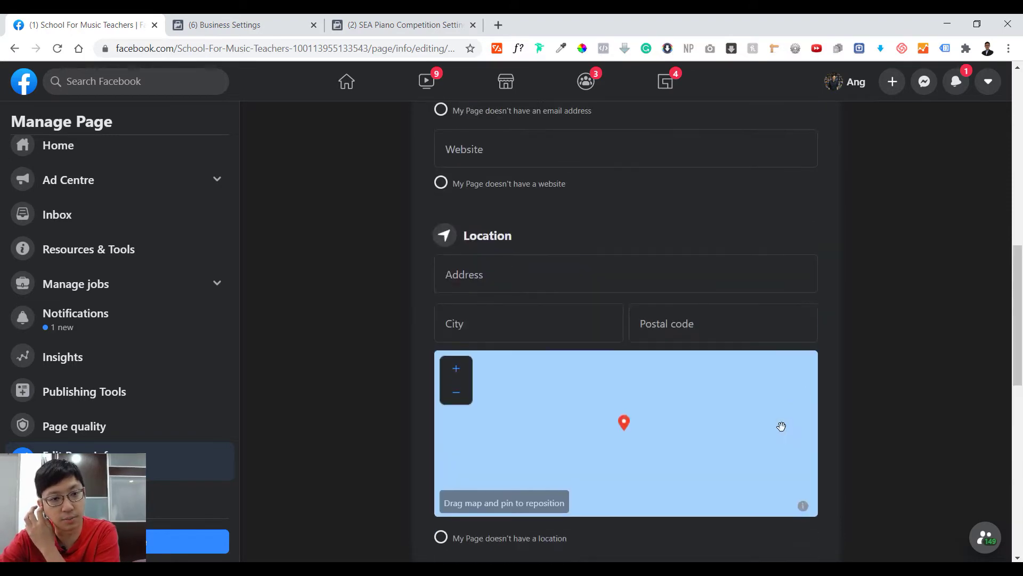
pyautogui.click(155, 153)
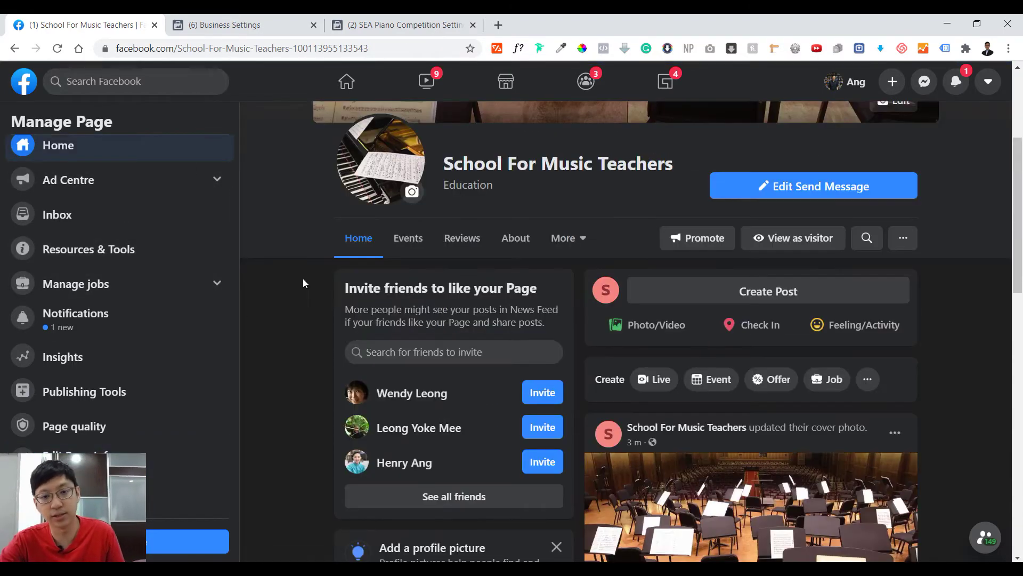
pyautogui.scroll(4, 656, 245)
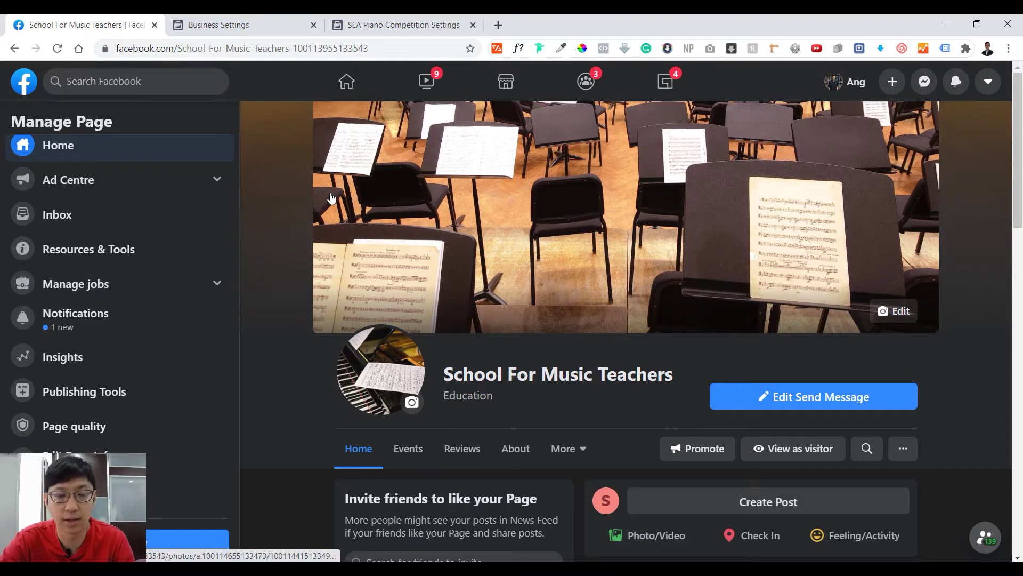
# - Switch to Business Settings and check its menu of shortcuts and business management tools
pyautogui.click(261, 23)
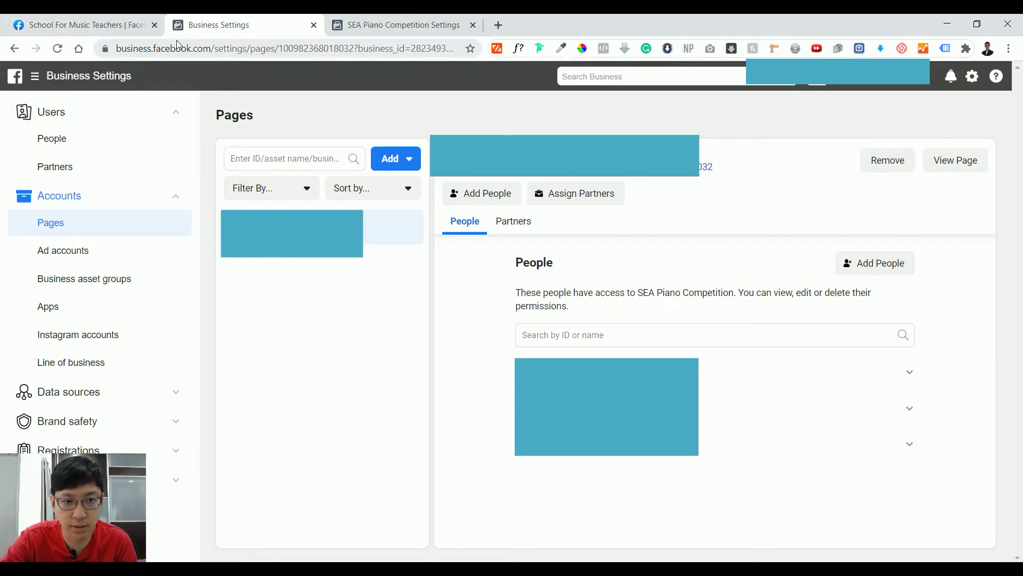
pyautogui.click(31, 77)
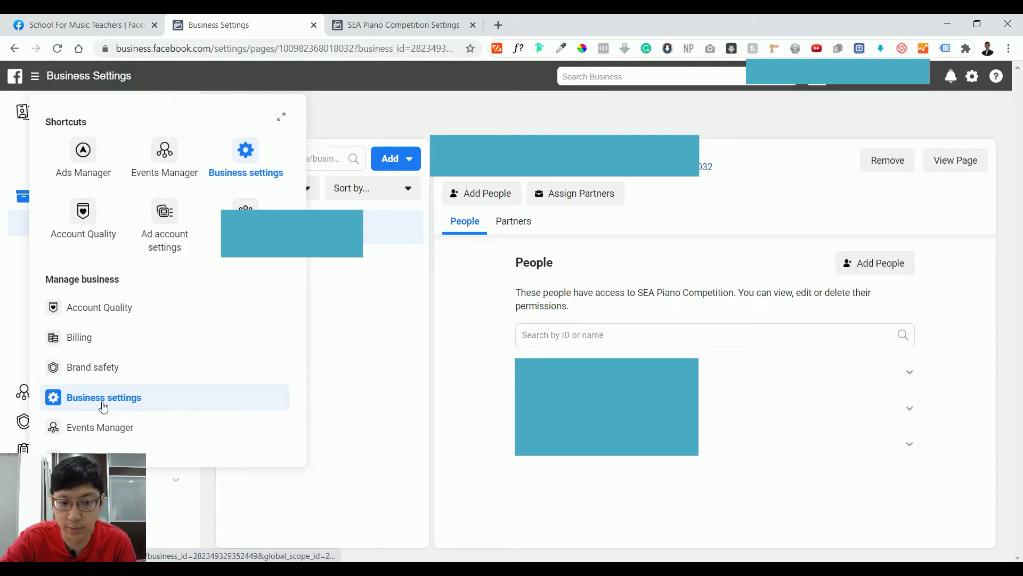
pyautogui.click(373, 317)
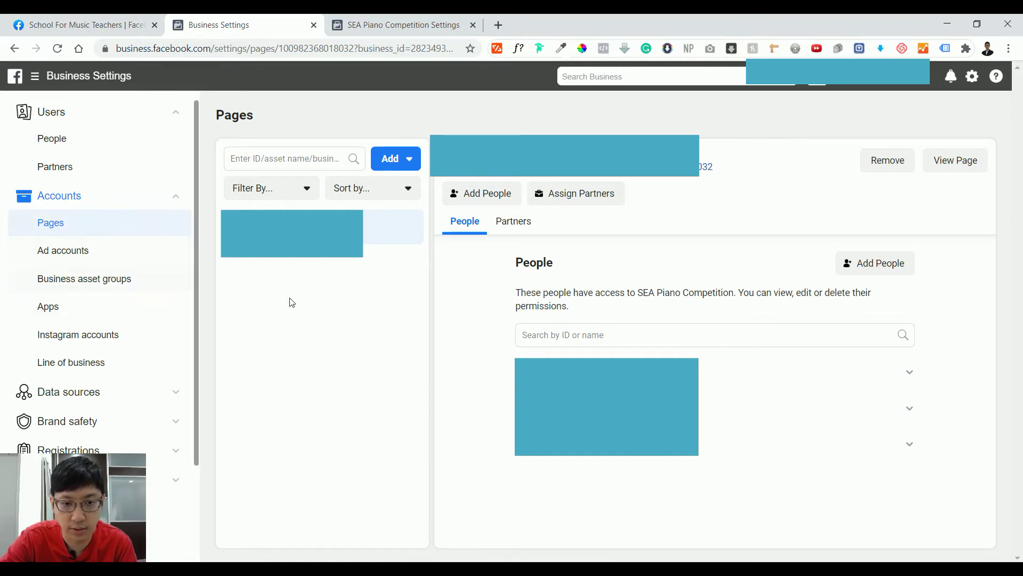
# - Review the options for adding a Page to the business, including the Request Access form, and close the form
pyautogui.click(407, 159)
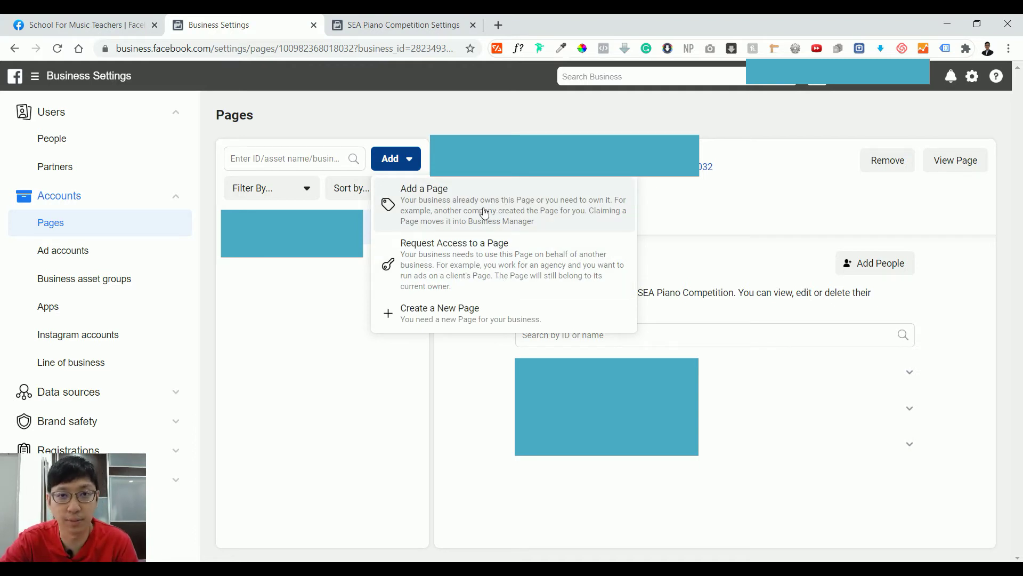
pyautogui.press('Down')
pyautogui.press('Up')
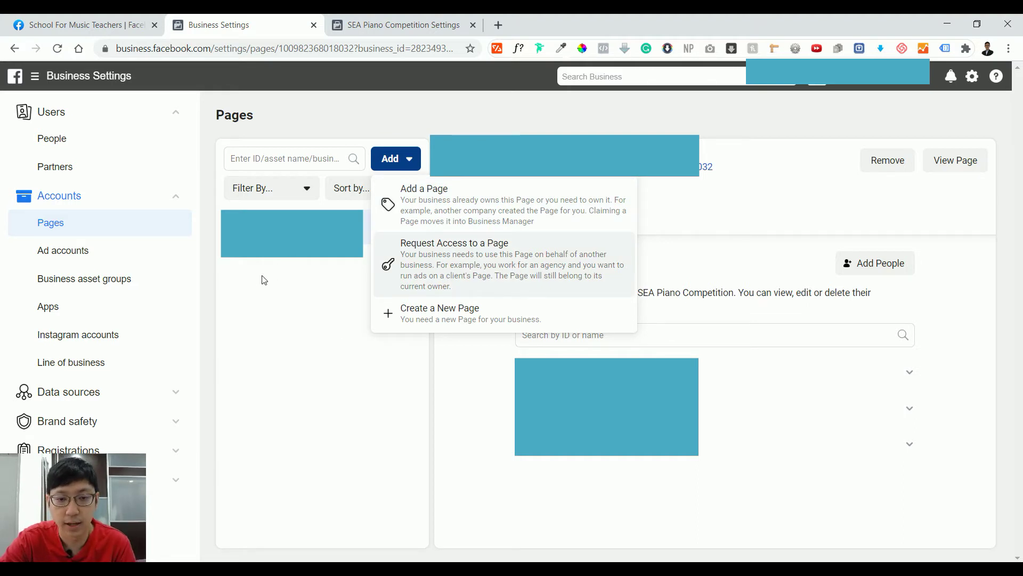
pyautogui.click(497, 269)
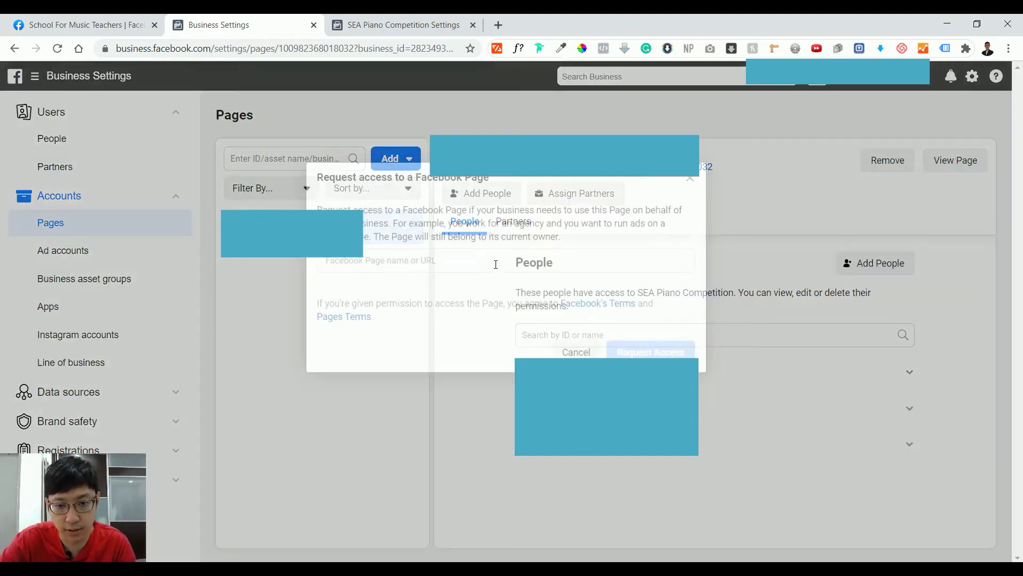
pyautogui.click(575, 353)
# - Examine the new Page form for a Local Business or Place, including its category choices, and close it without creating a Page
pyautogui.click(408, 159)
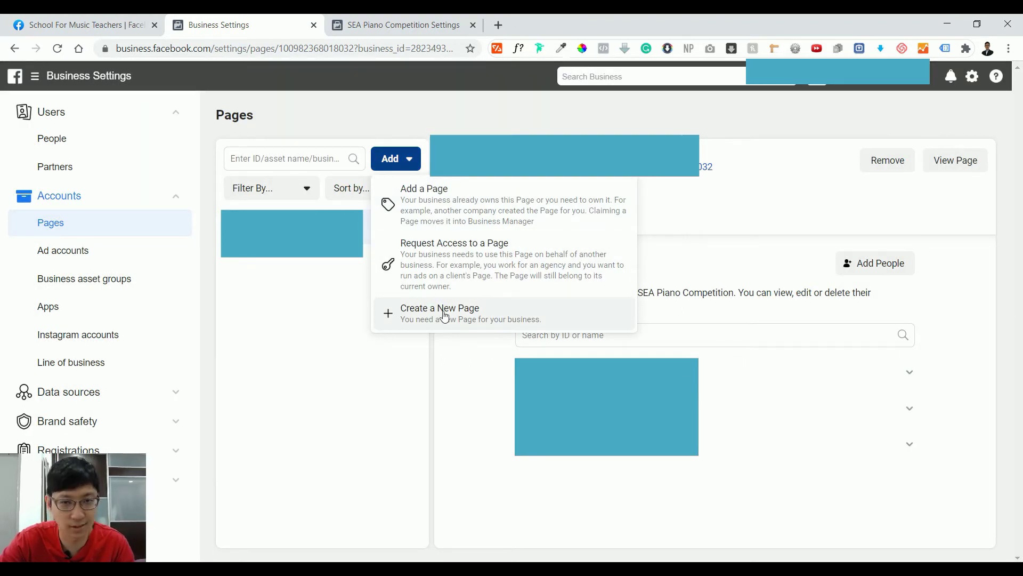
pyautogui.click(482, 324)
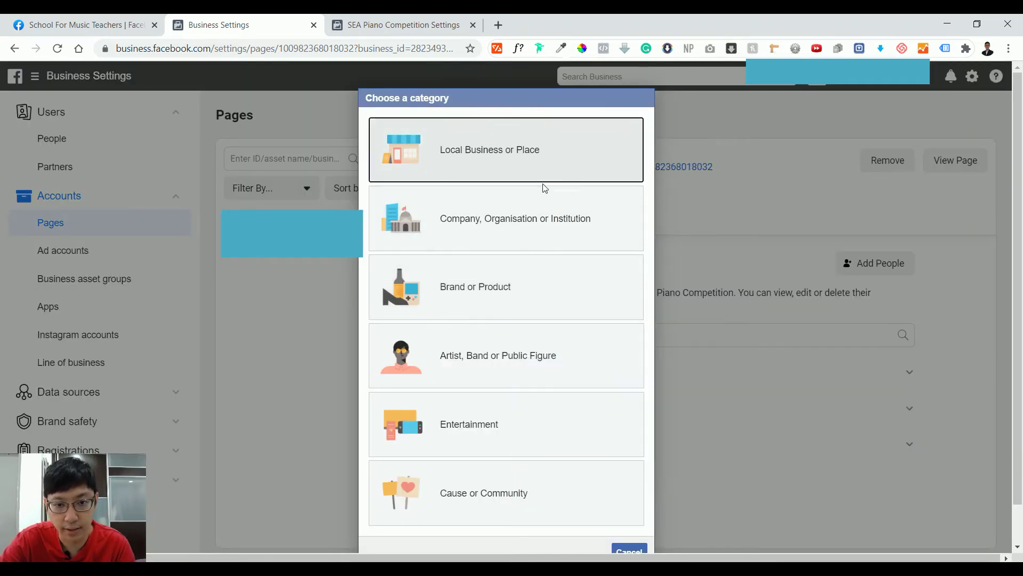
pyautogui.scroll(-1, 489, 375)
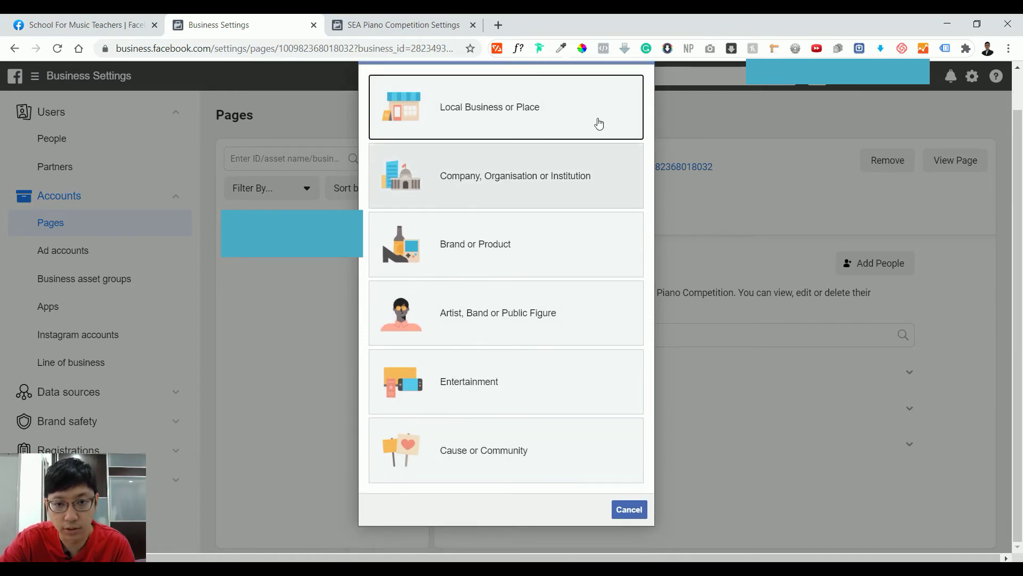
pyautogui.click(555, 118)
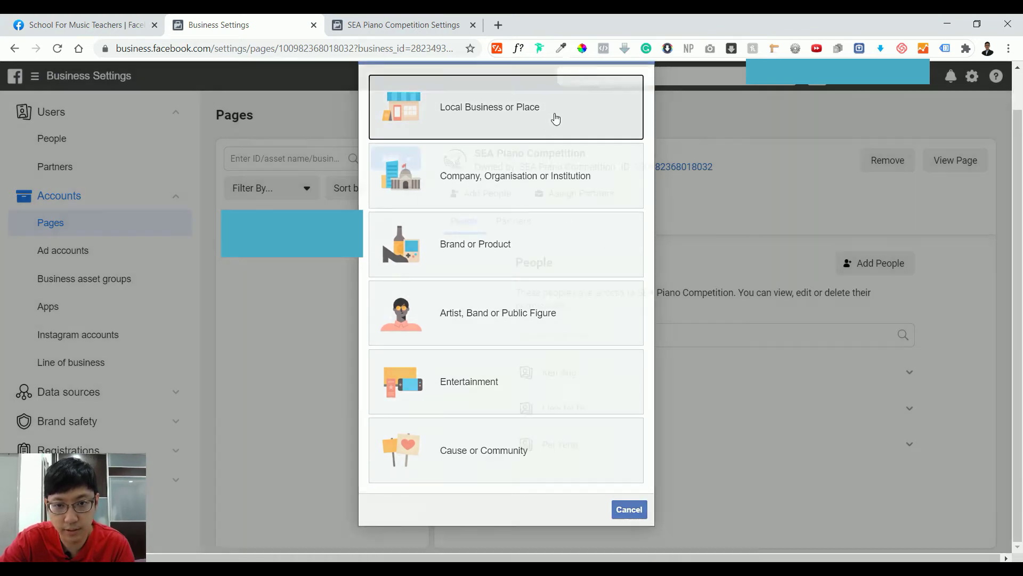
pyautogui.click(529, 221)
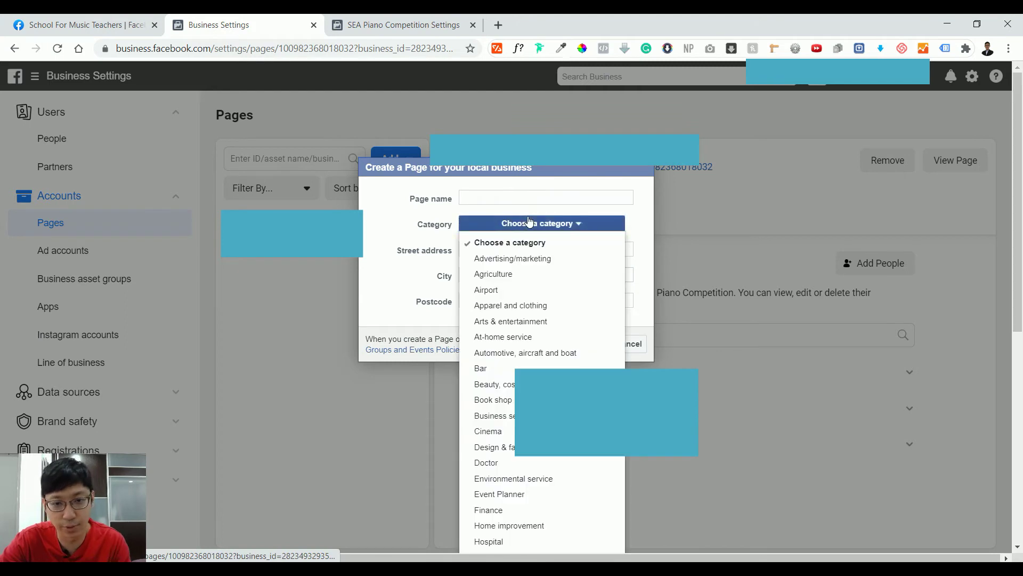
pyautogui.click(528, 221)
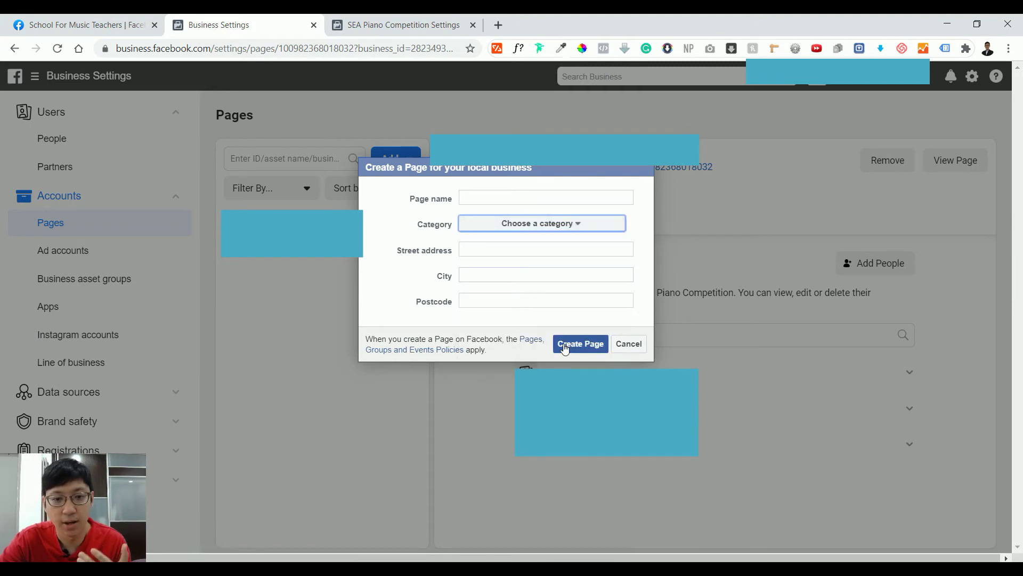
pyautogui.click(630, 344)
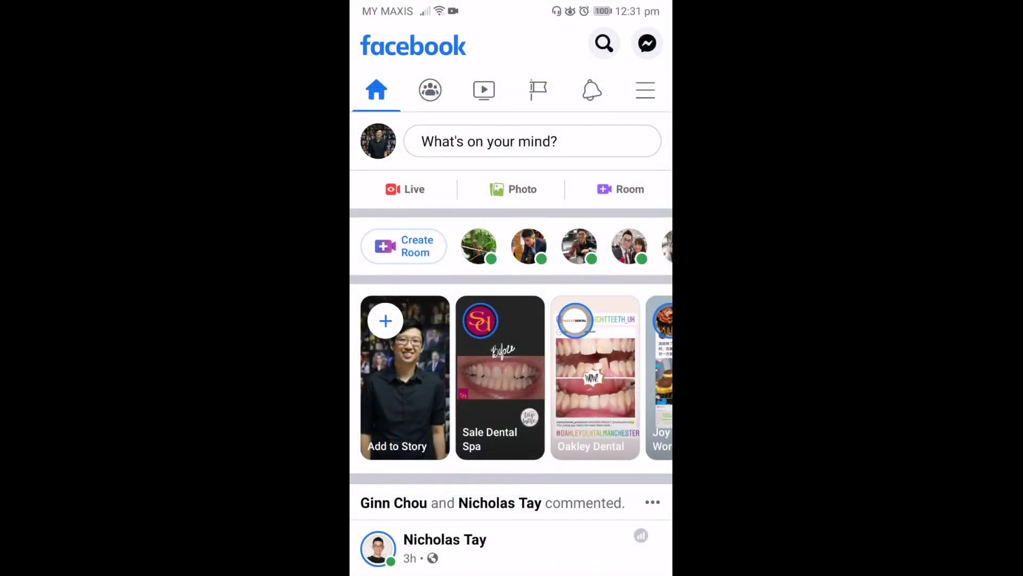
# - In the Facebook mobile app, look through the available shortcuts and open the Pages section
pyautogui.click(645, 90)
pyautogui.scroll(-2, 600, 331)
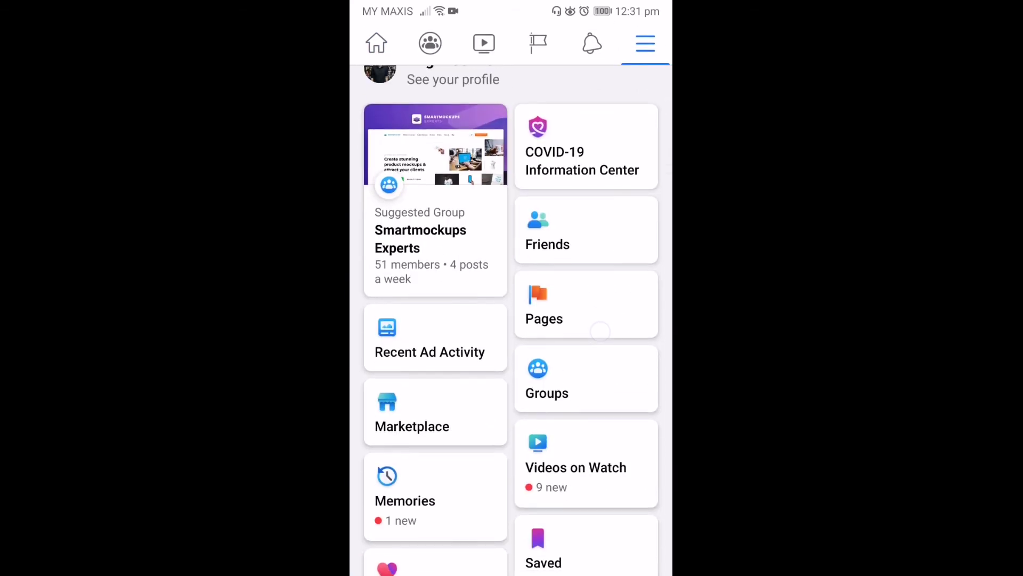
pyautogui.scroll(-10, 607, 302)
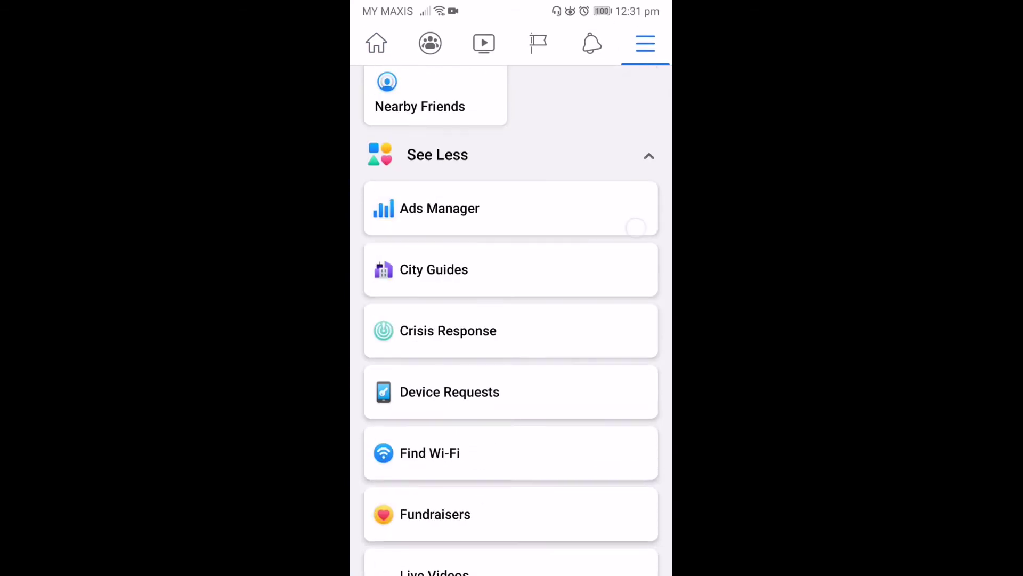
pyautogui.scroll(-2, 634, 230)
pyautogui.scroll(10, 577, 294)
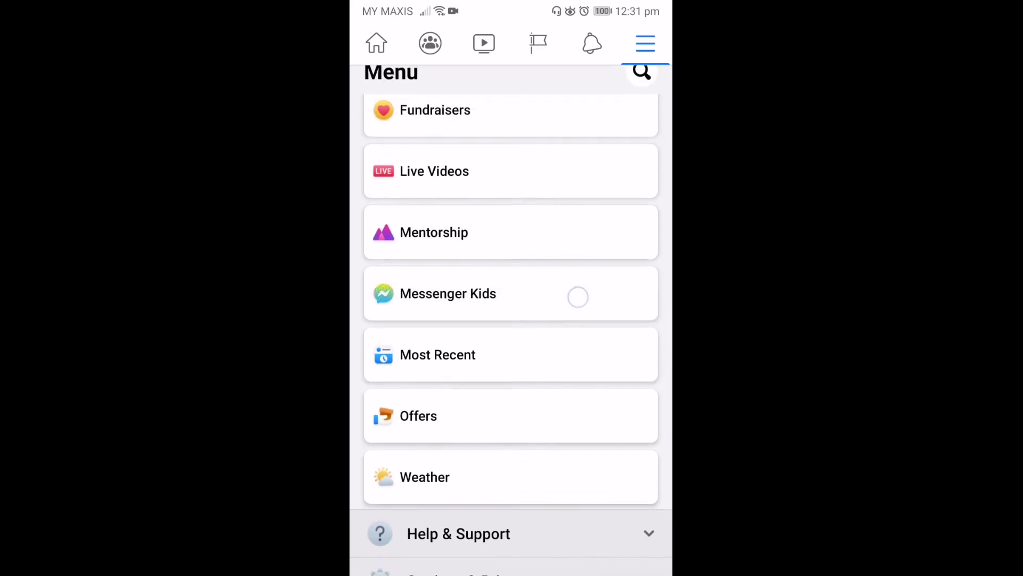
pyautogui.scroll(5, 608, 258)
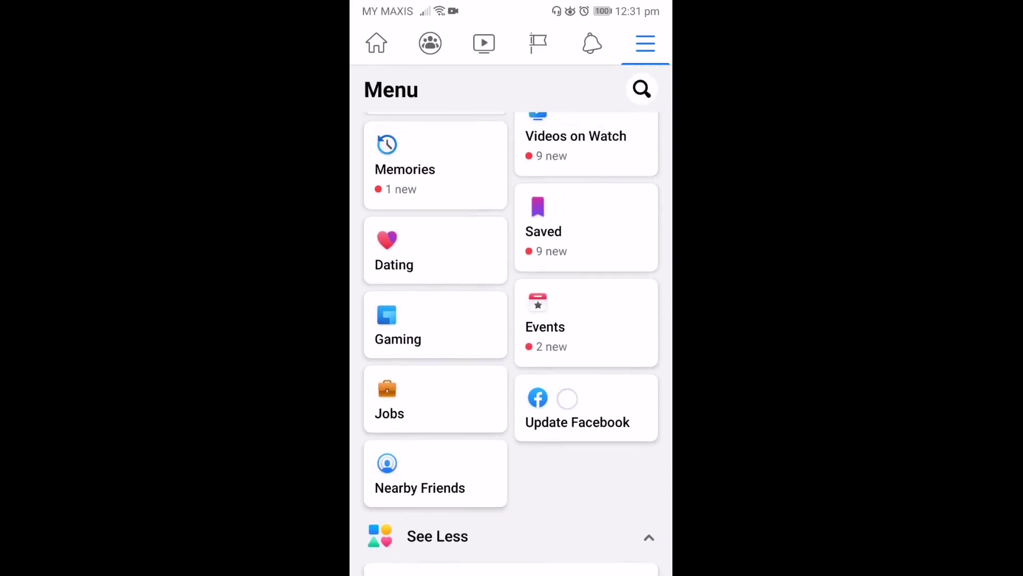
pyautogui.scroll(3, 643, 249)
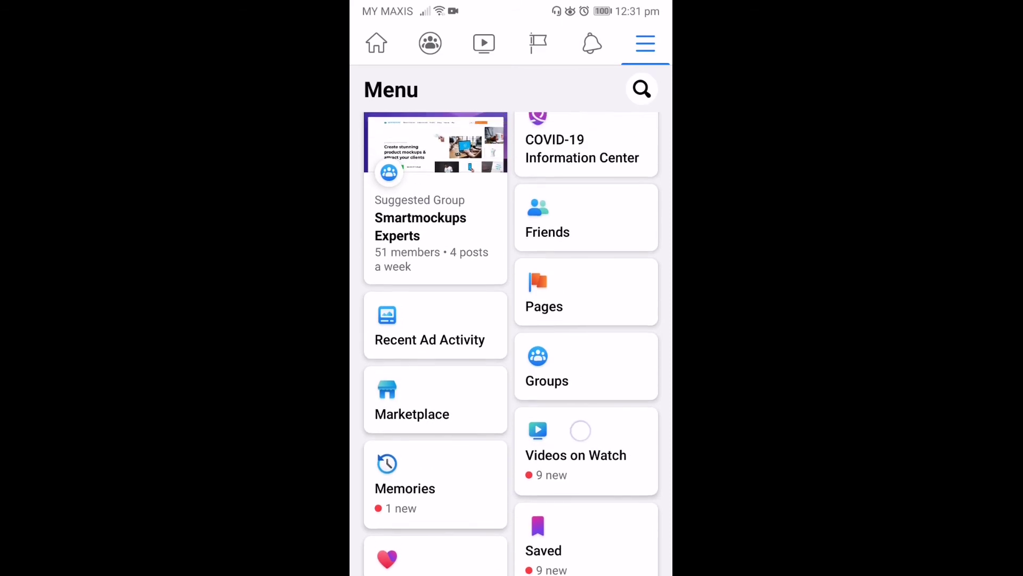
pyautogui.click(543, 320)
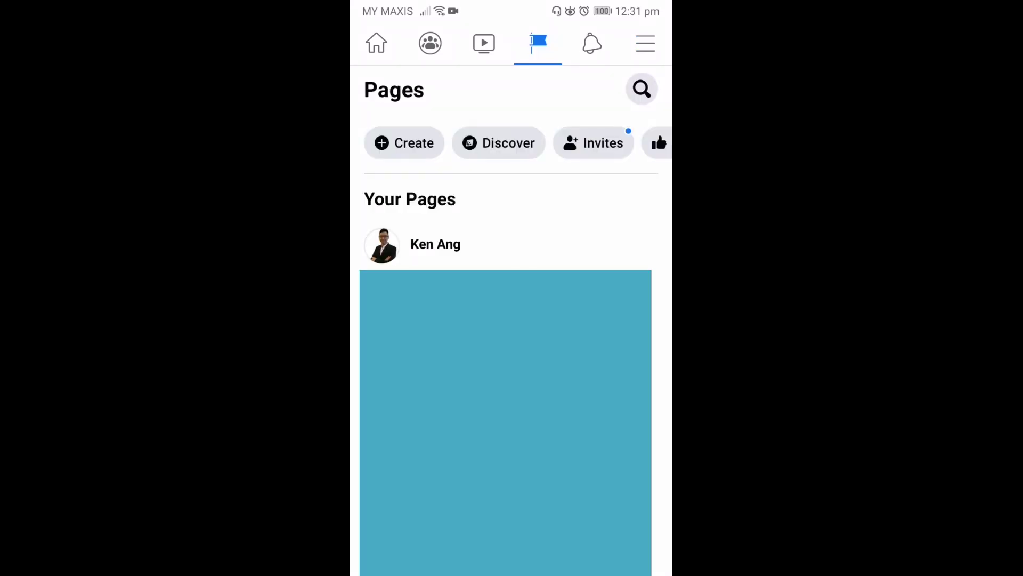
# - Start creating a Page named "My page", check the category choices, and return to the naming stage
pyautogui.click(404, 143)
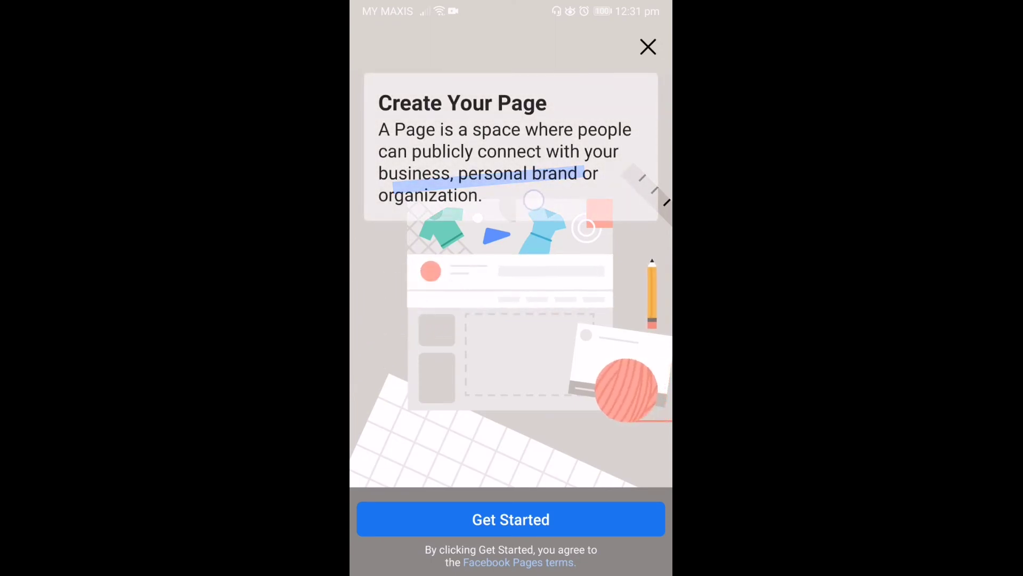
pyautogui.click(583, 518)
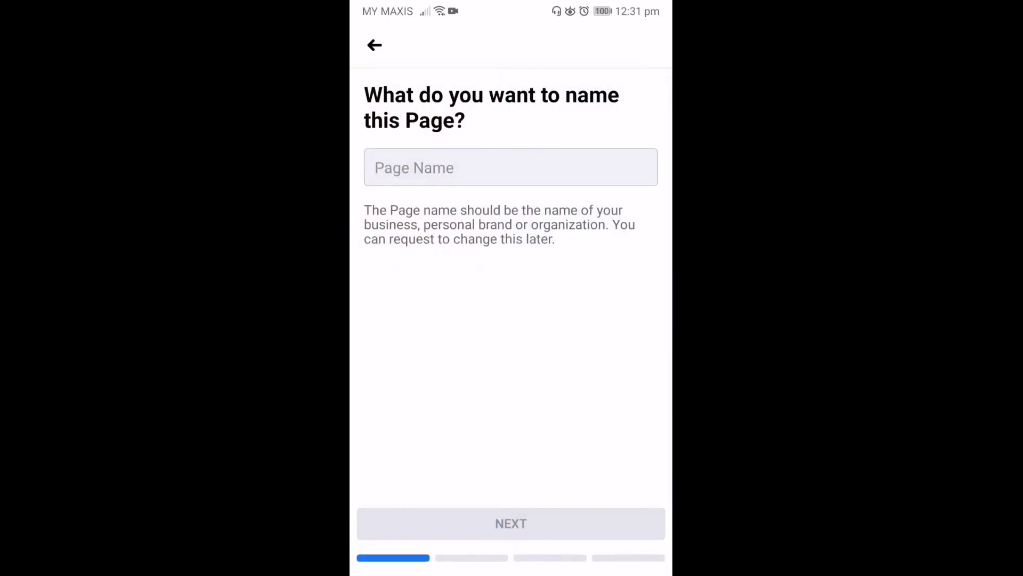
pyautogui.click(611, 178)
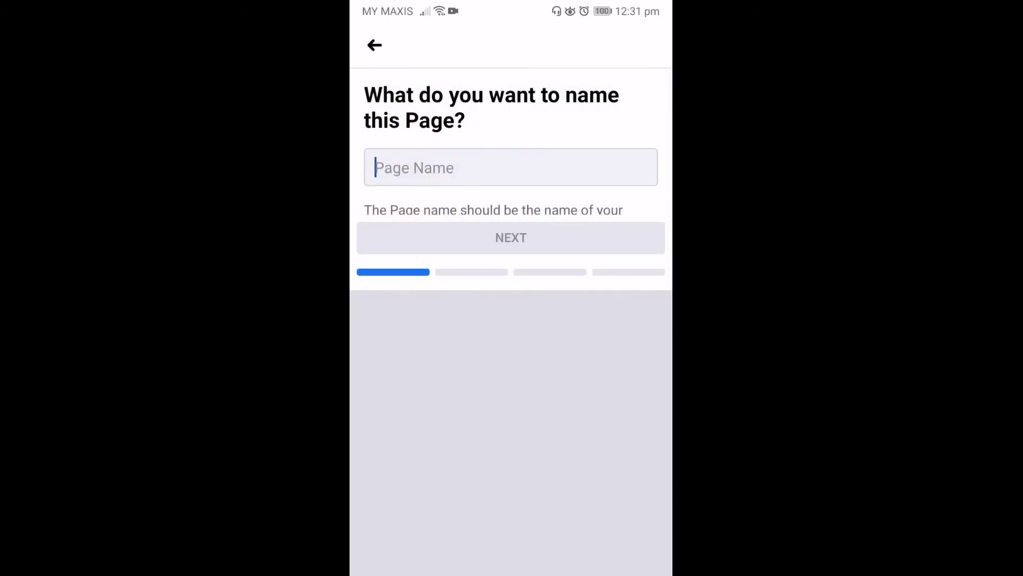
pyautogui.write('My page')
pyautogui.click(614, 235)
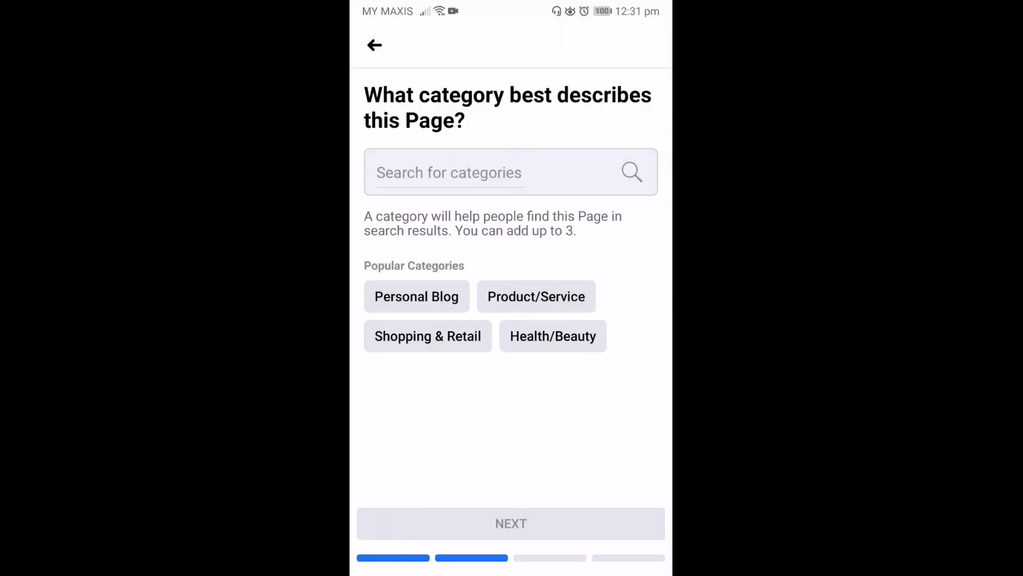
pyautogui.click(374, 45)
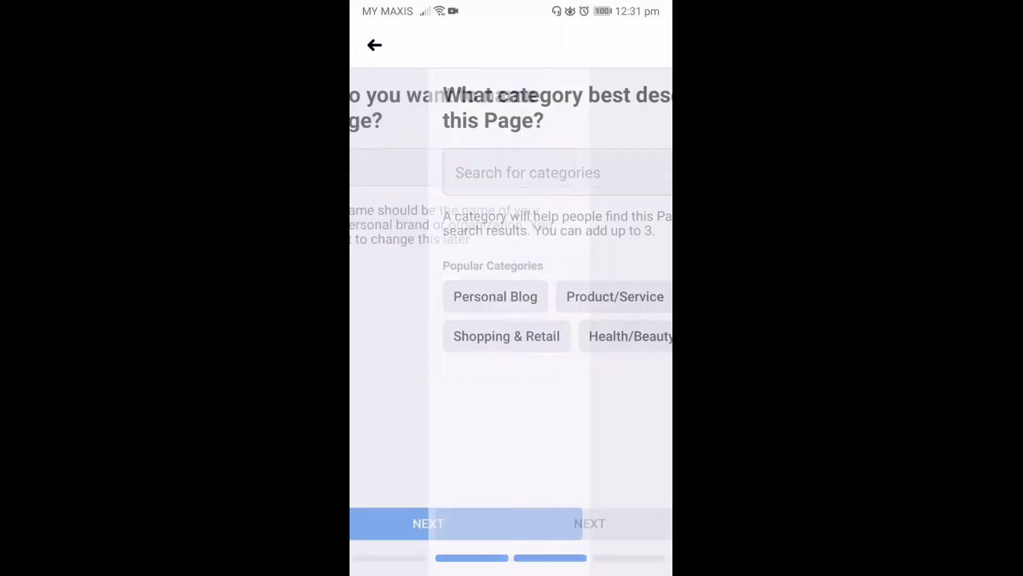